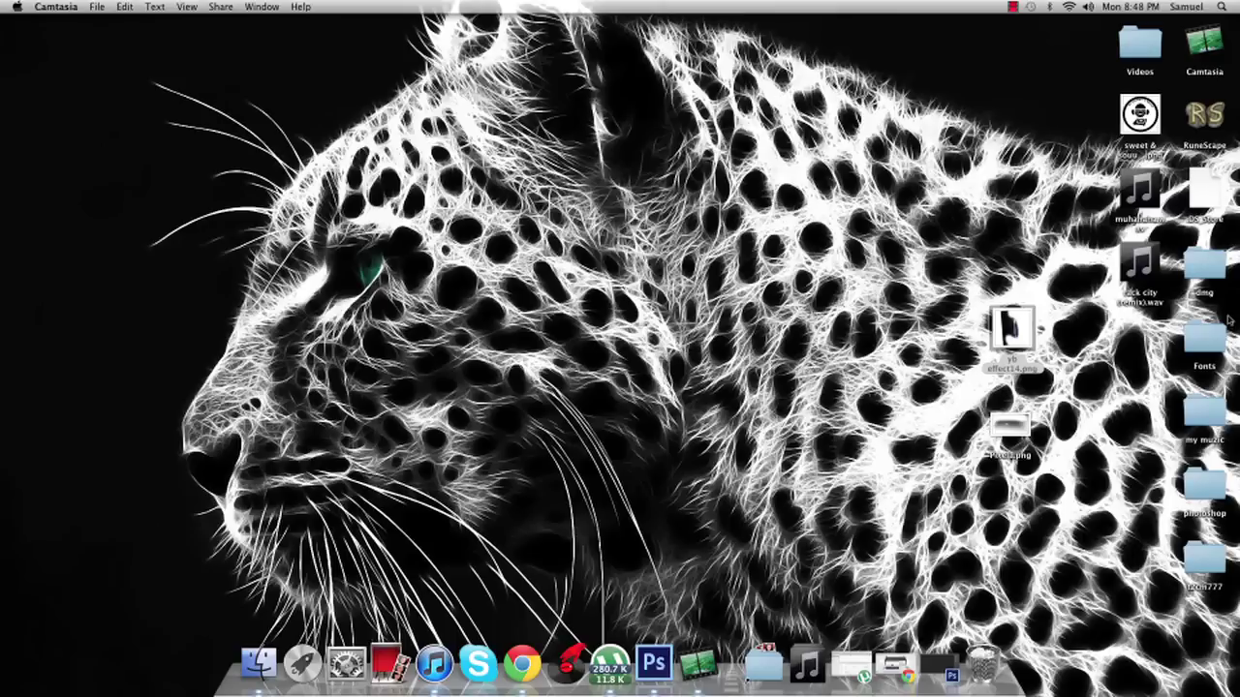
- Preview the effect14.png and Pixel1.png reference images, closing each afterwards
double_click(1011, 330)
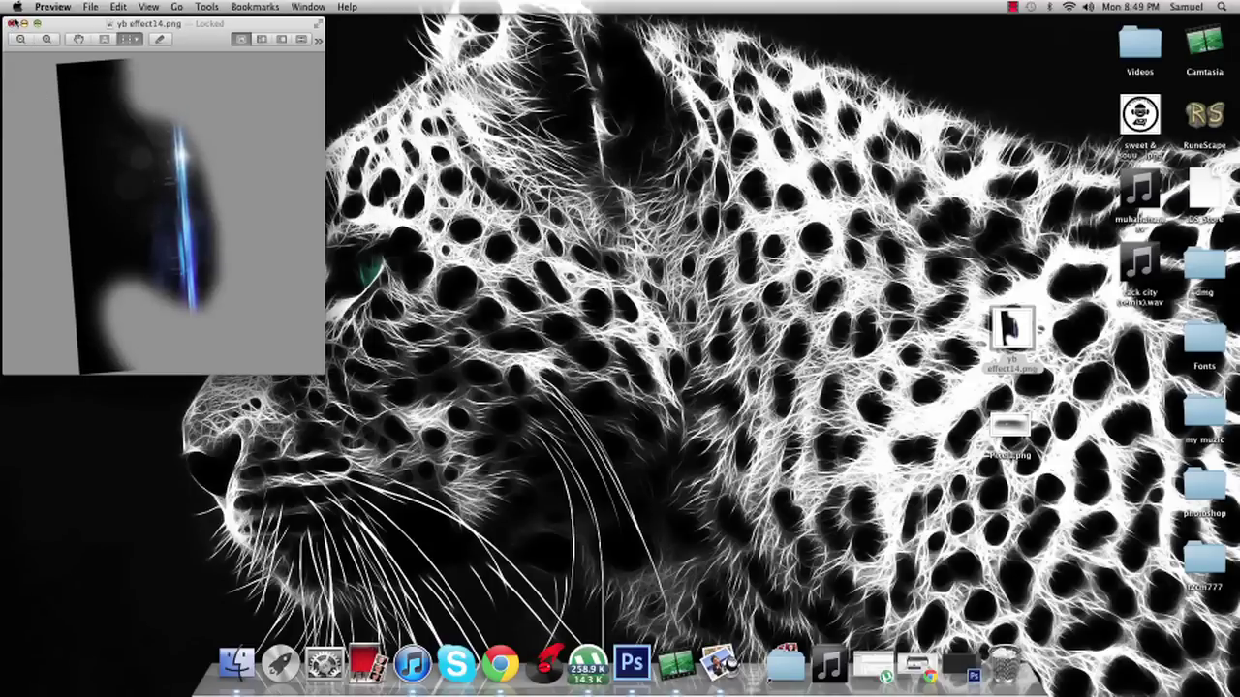
left_click(11, 23)
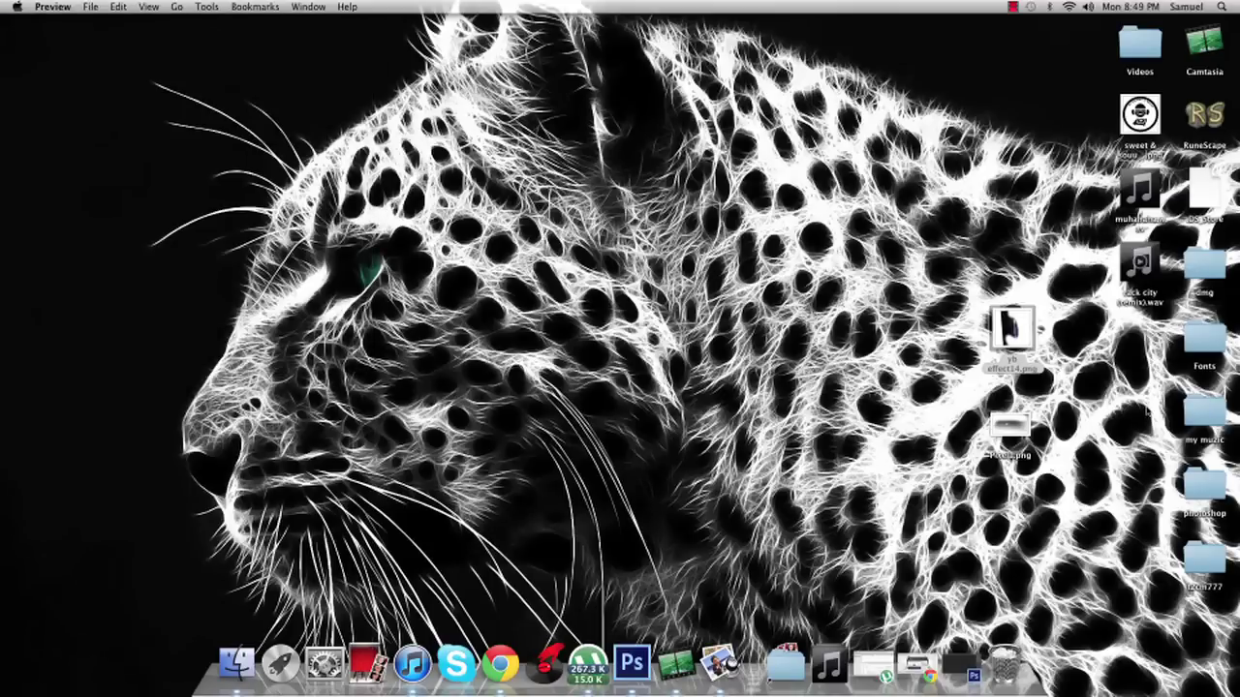
double_click(1032, 438)
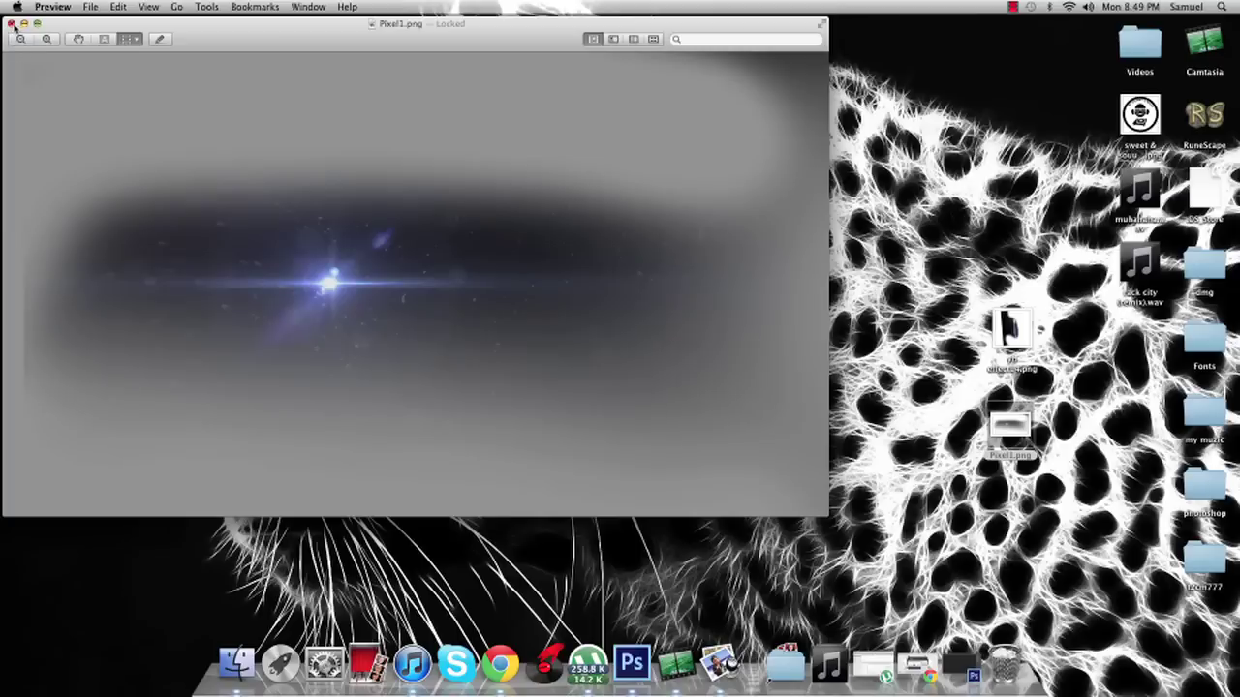
left_click(13, 25)
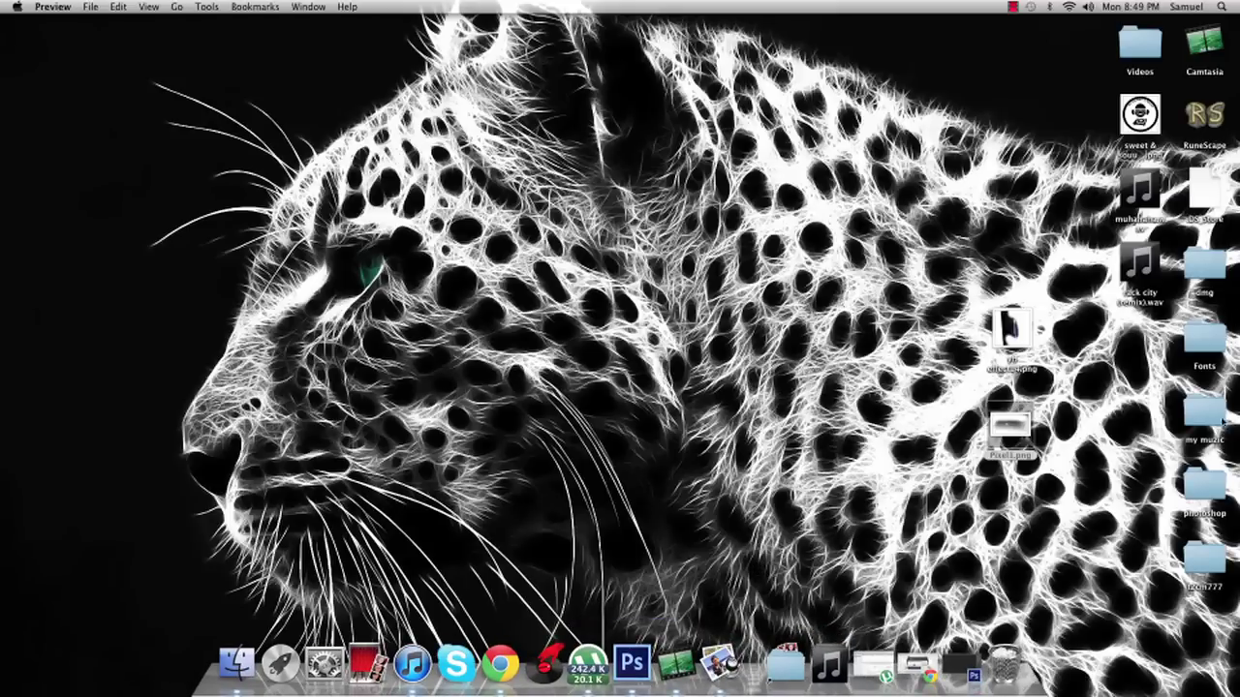
- Open photoshop > My Creations New > Creations and view the finished flares.jpg example
double_click(1208, 474)
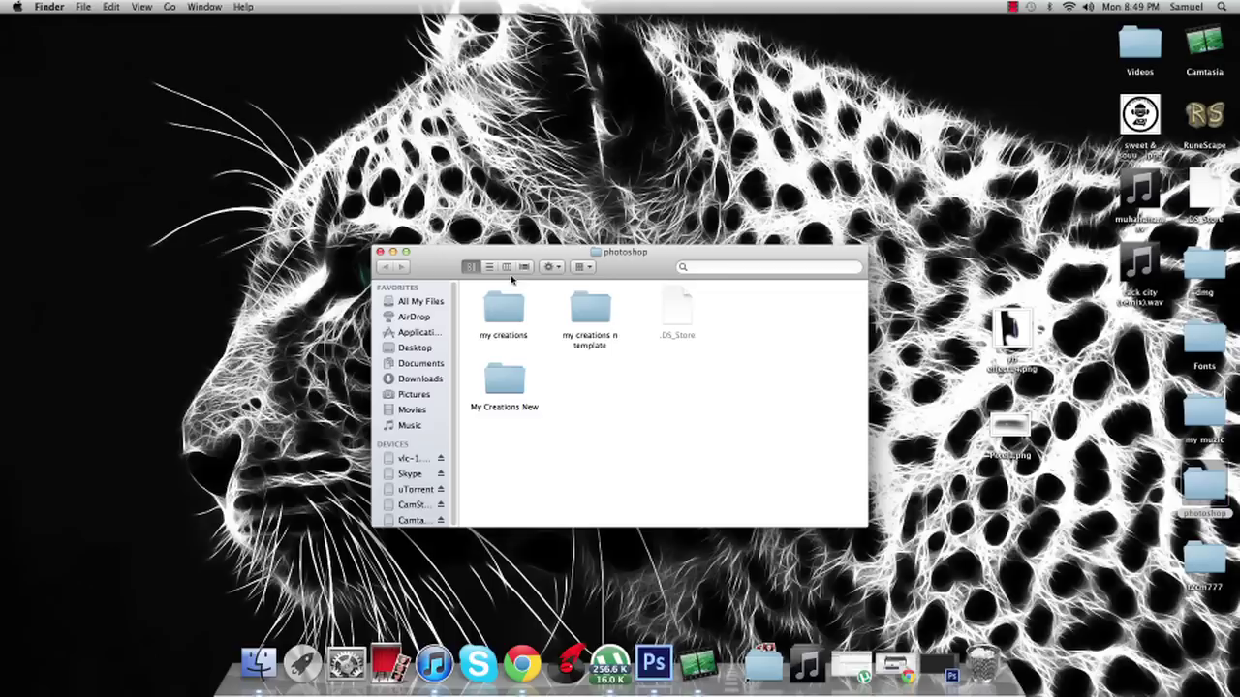
double_click(505, 383)
double_click(505, 308)
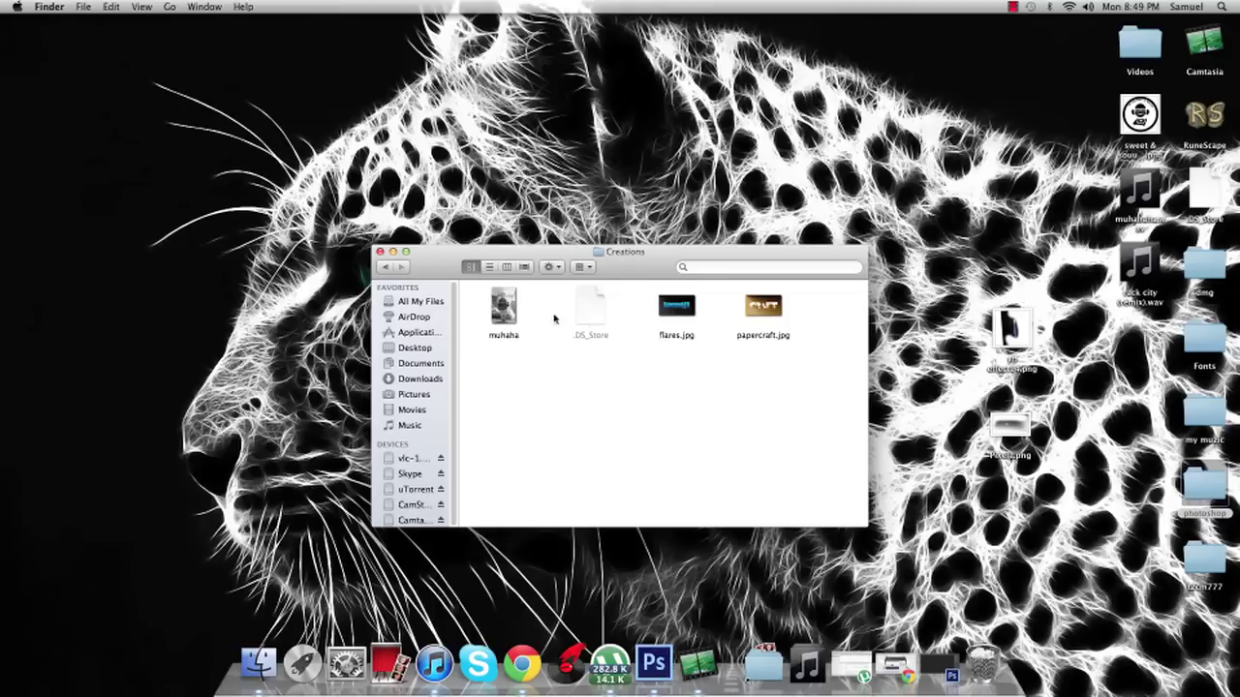
double_click(683, 312)
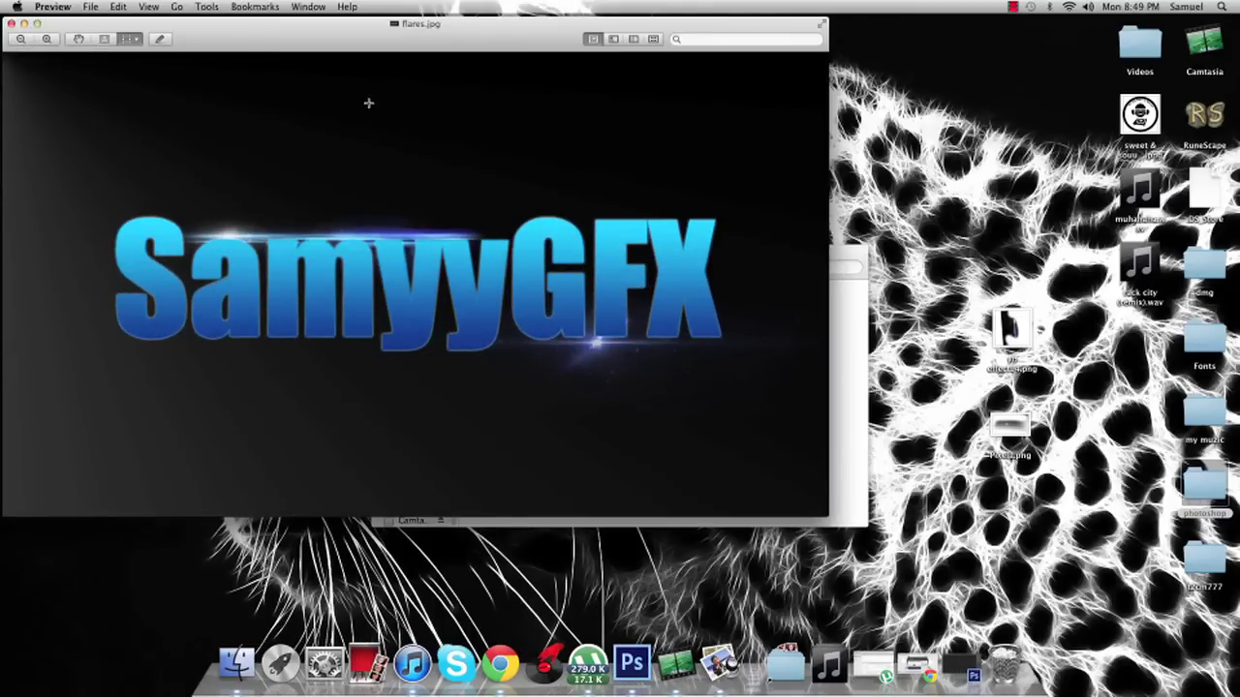
left_click(10, 22)
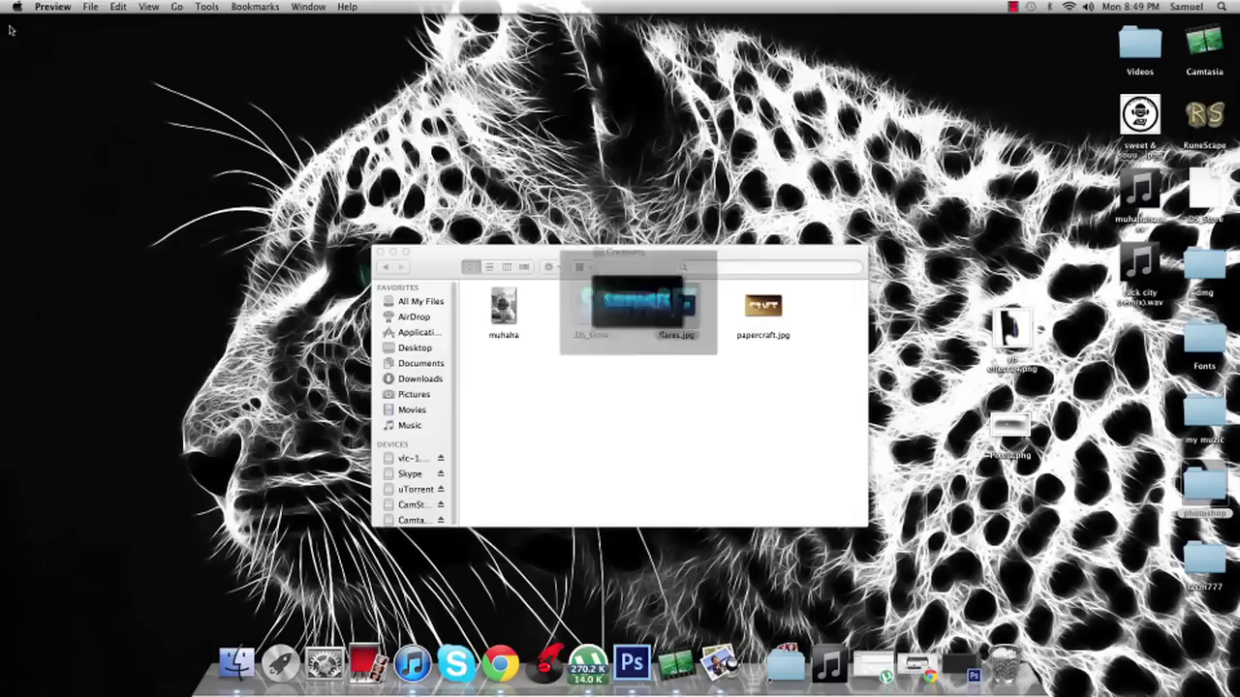
- Switch to Photoshop and create a new 1280×720 document
left_click(378, 252)
left_click(627, 651)
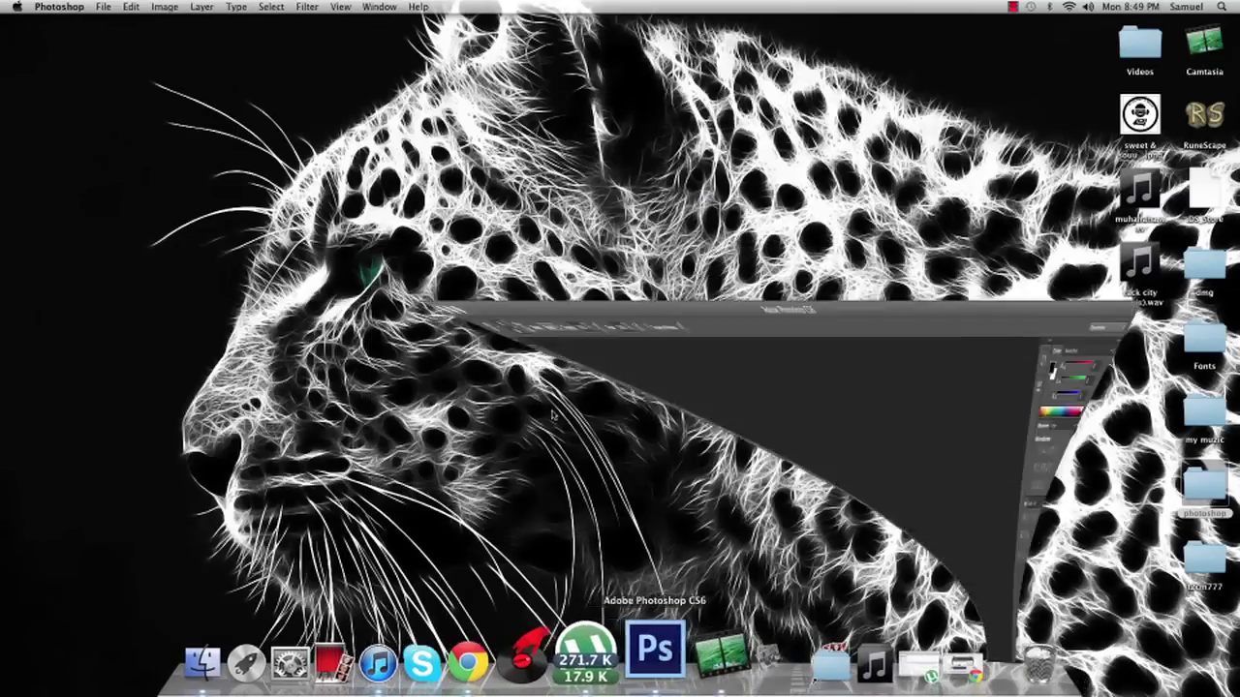
left_click(103, 6)
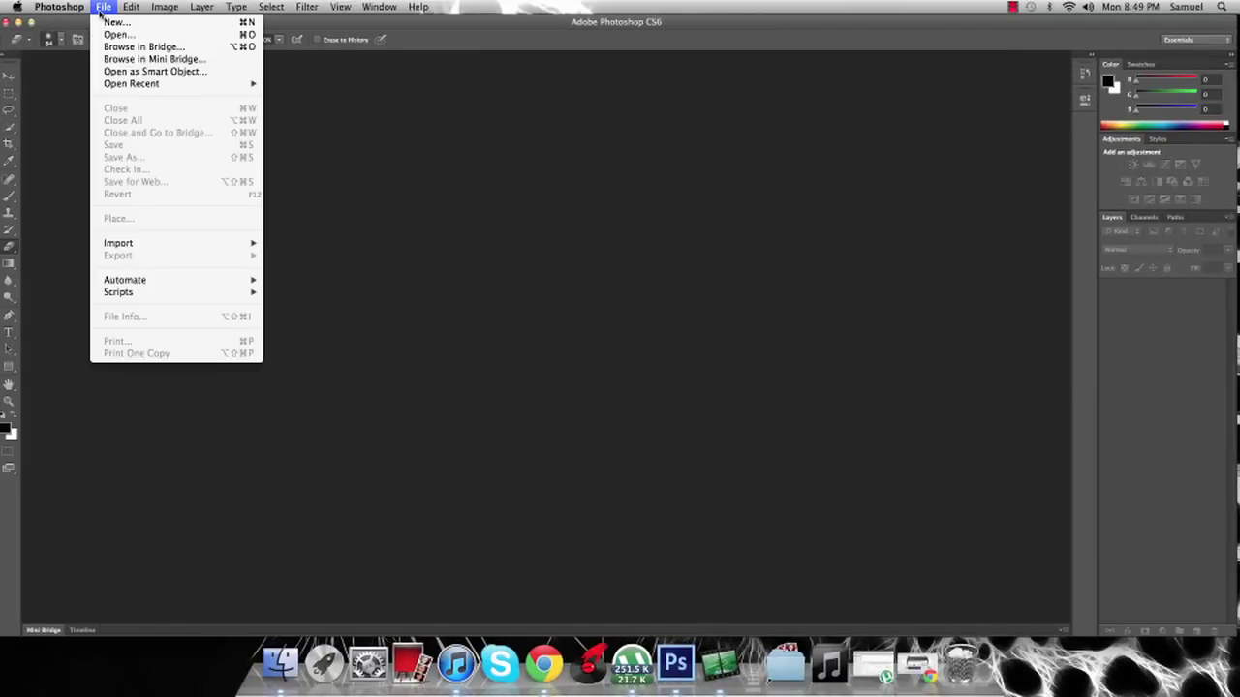
left_click(110, 29)
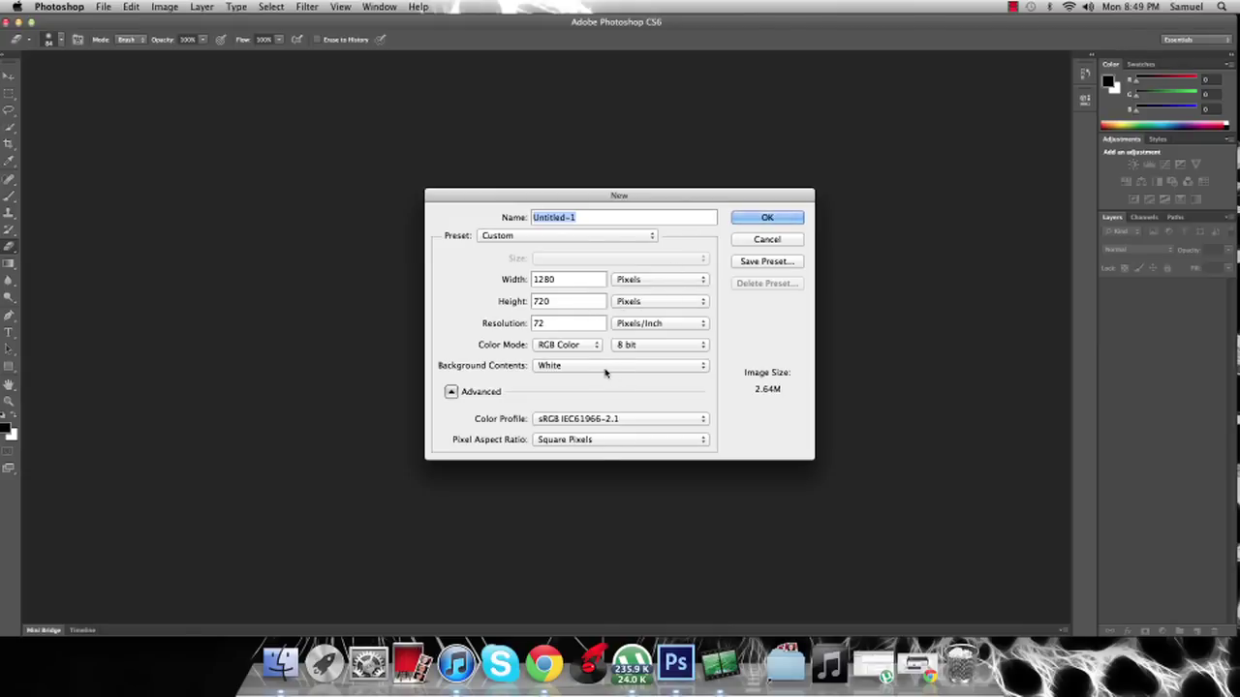
left_click(765, 217)
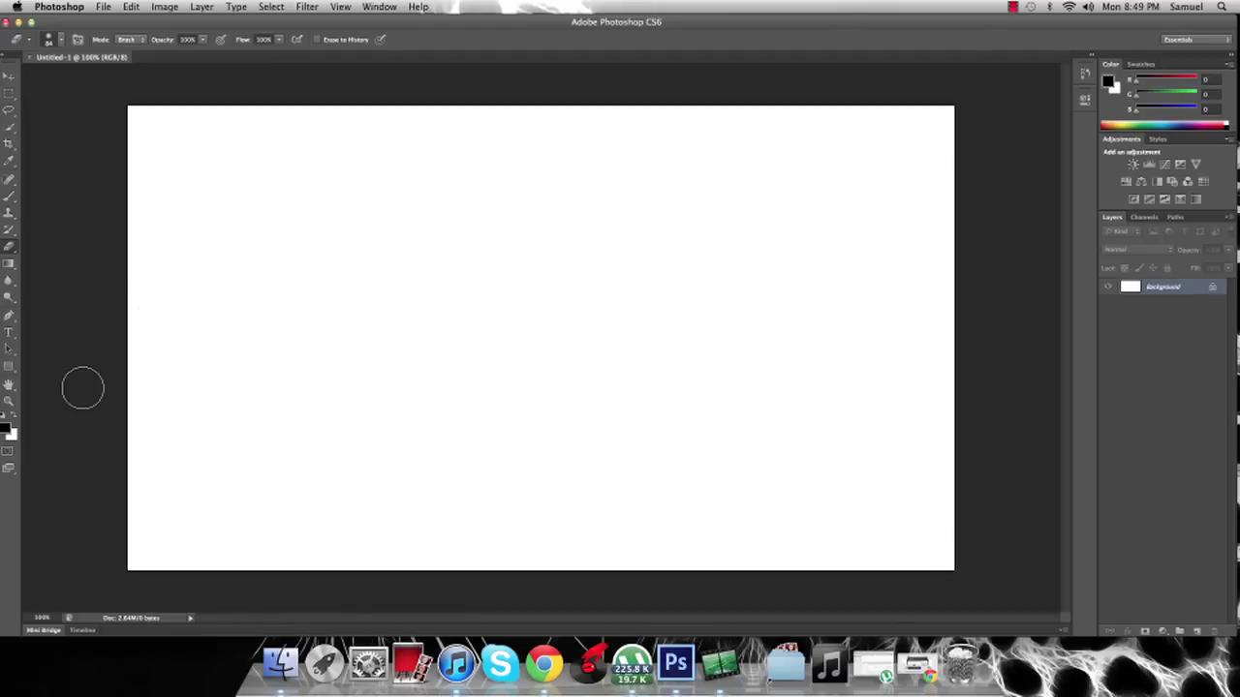
- Convert the Background to Layer 0 and invert it to solid black
double_click(1204, 288)
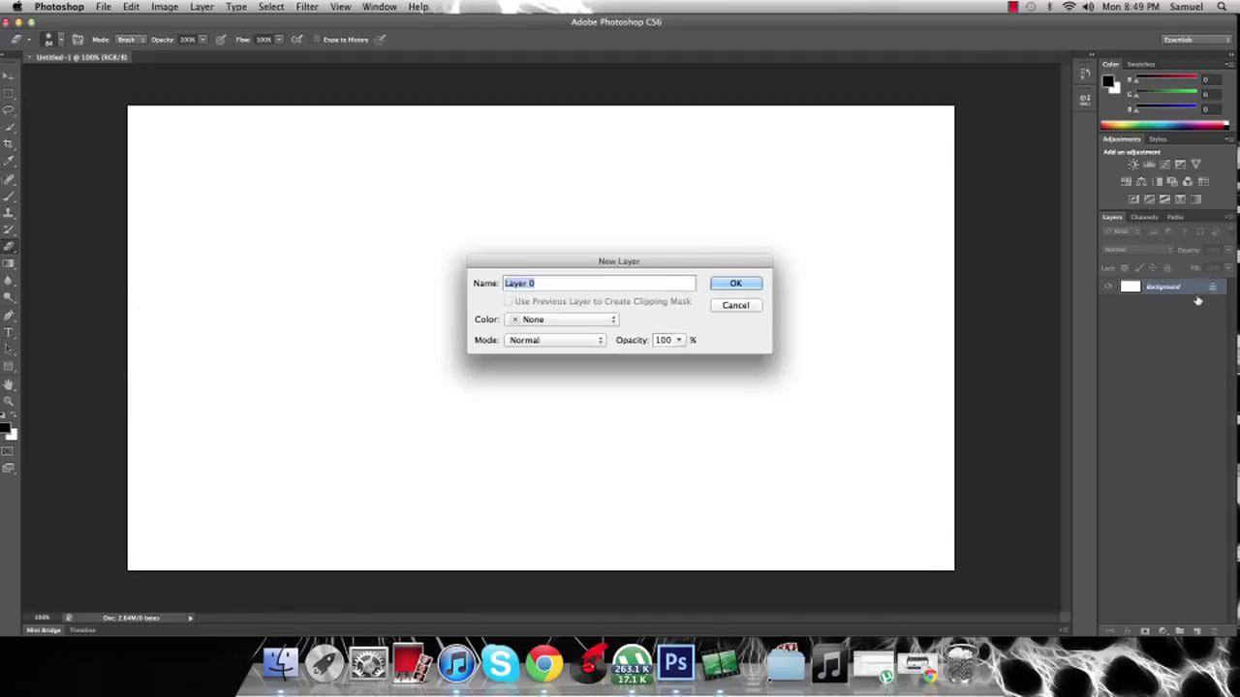
left_click(738, 287)
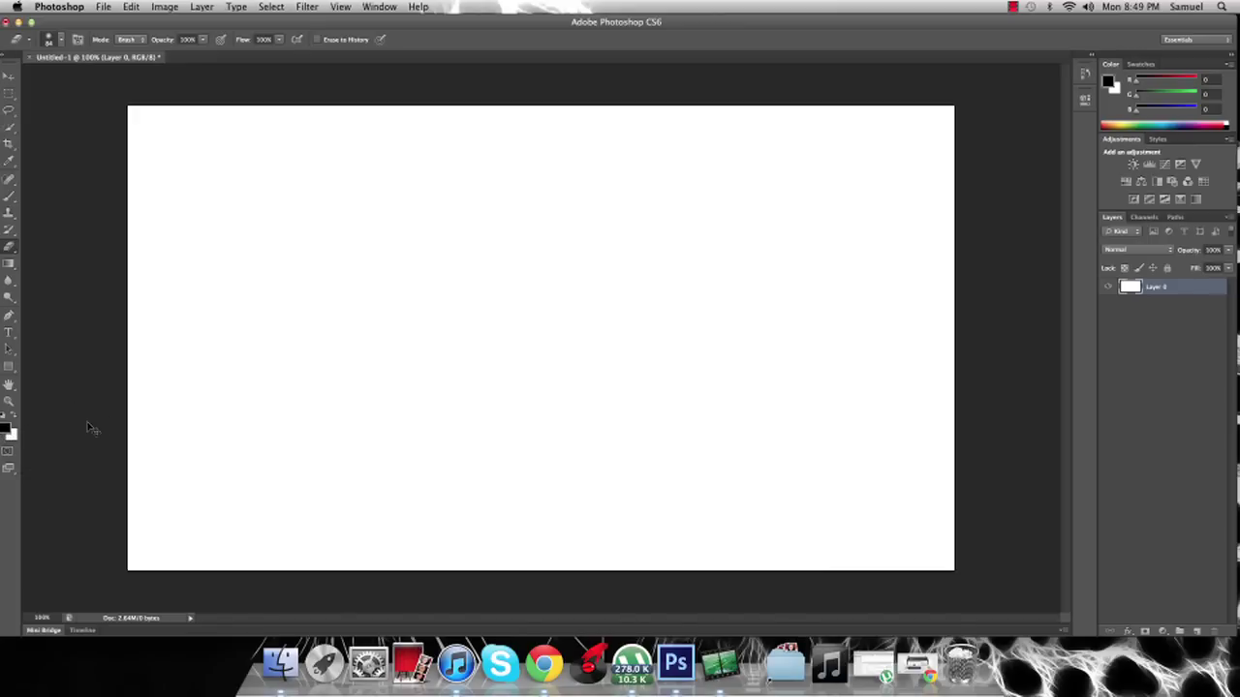
key("super+i")
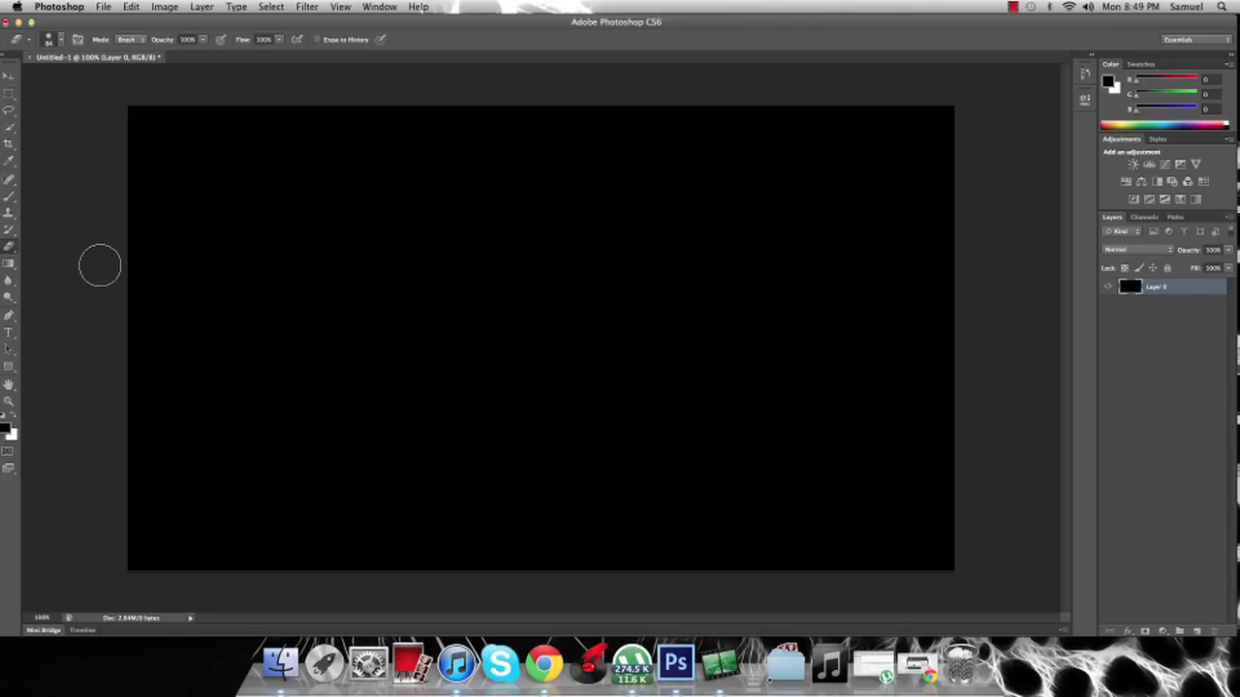
- With white as the colour, type 'SamyyGFX' on the canvas's left side and commit it
left_click(8, 333)
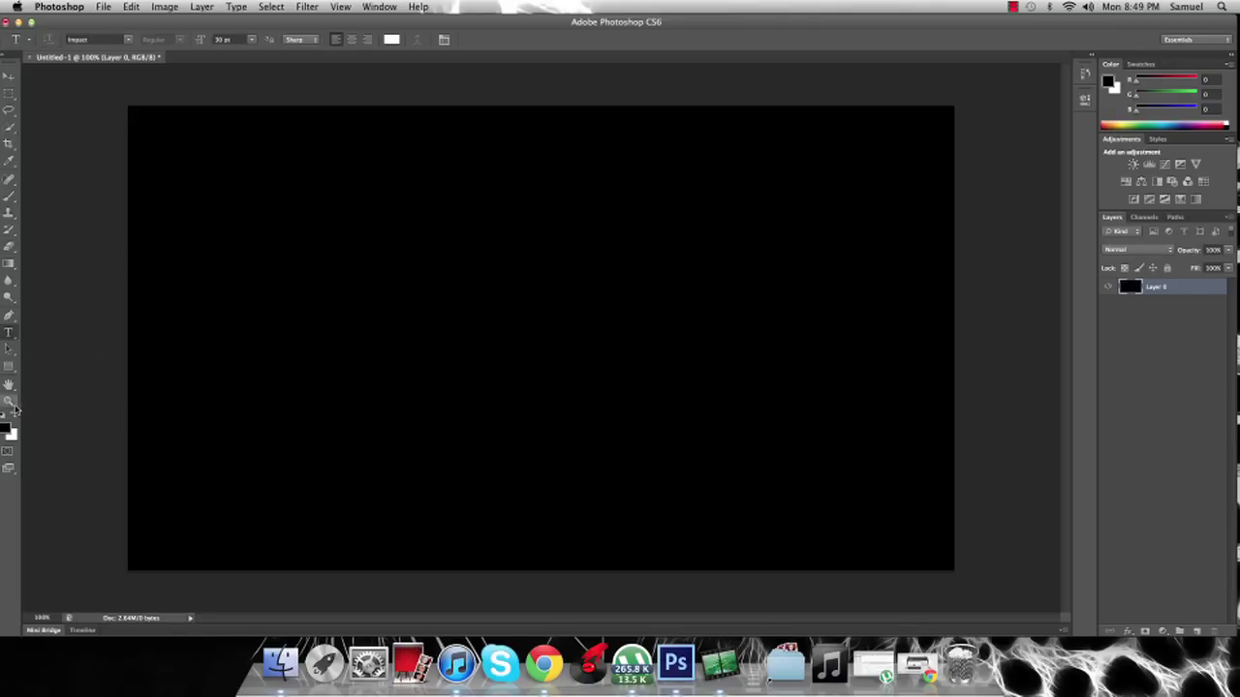
left_click(13, 419)
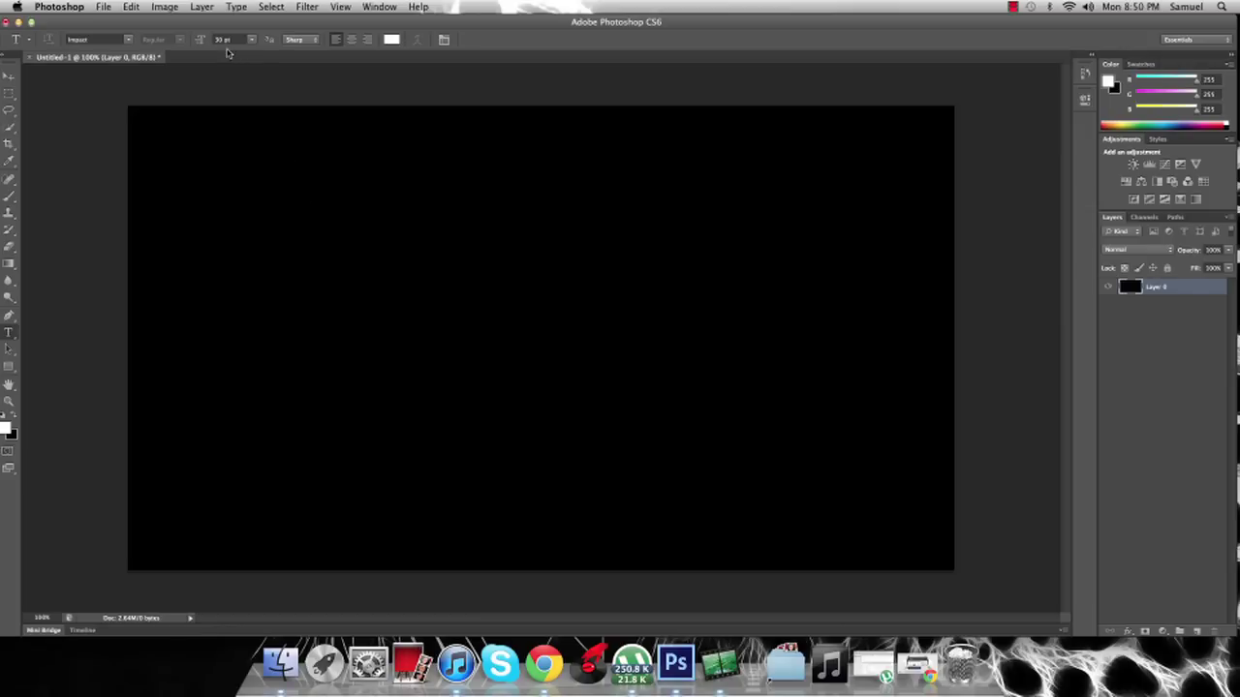
left_click(301, 349)
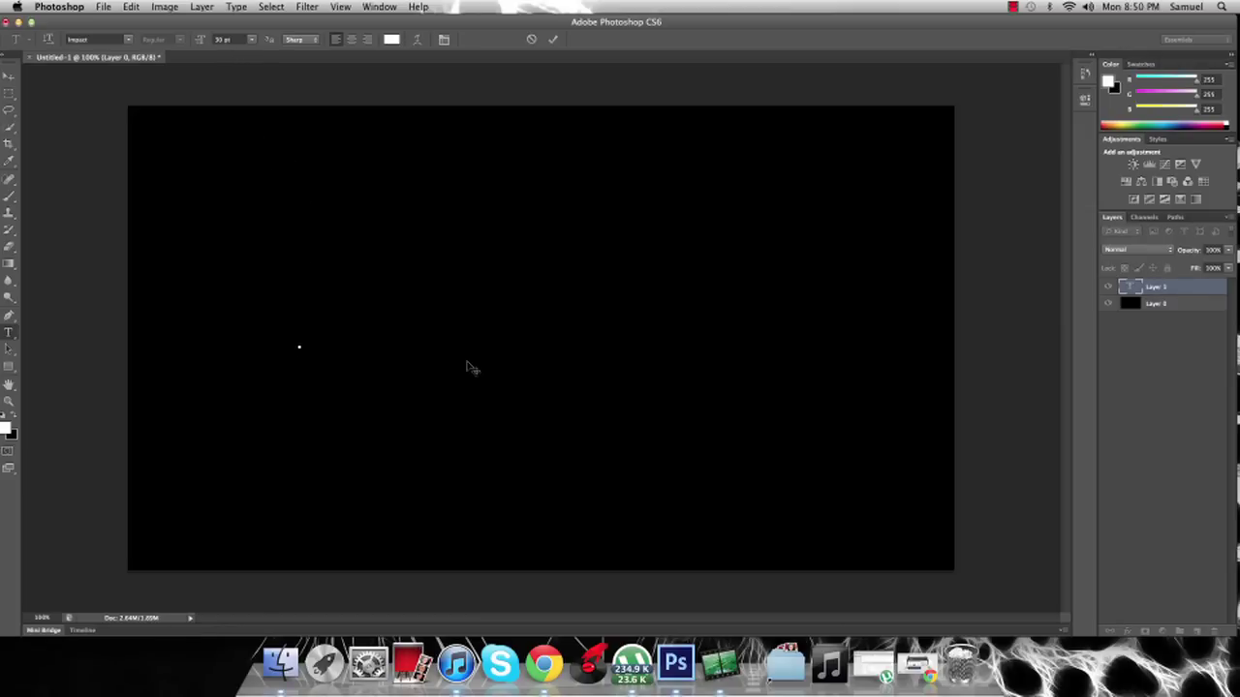
type("Samyy")
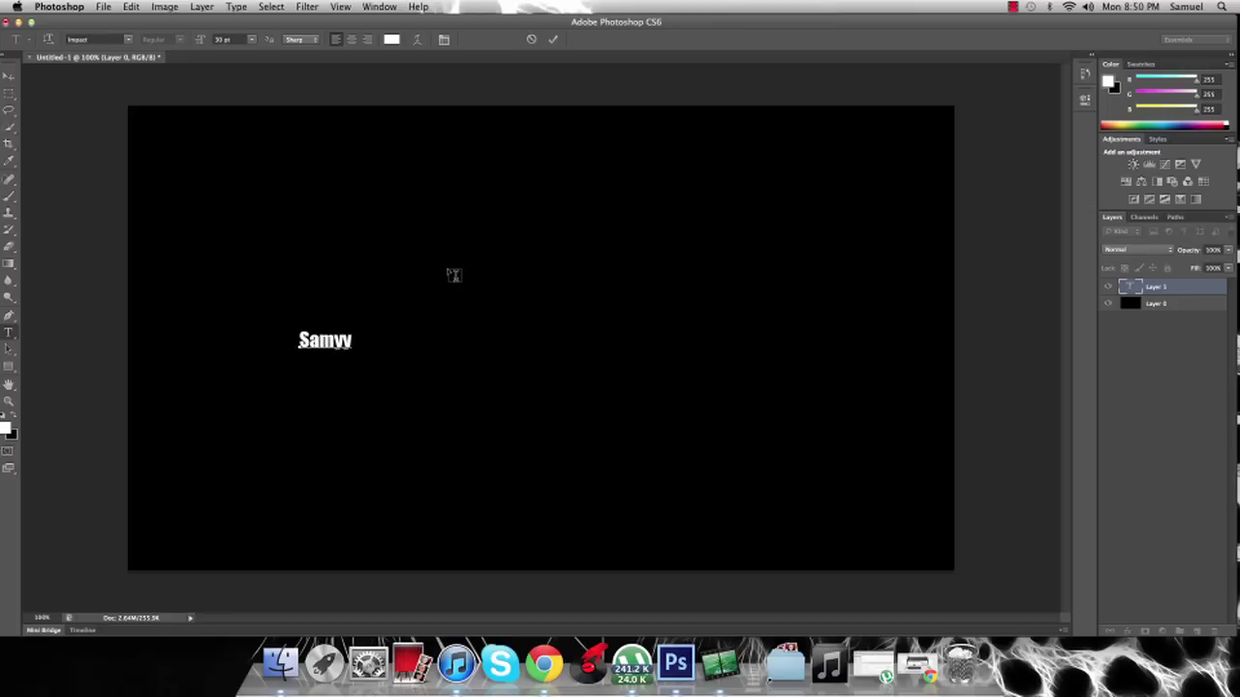
type("GFX")
left_click(1189, 290)
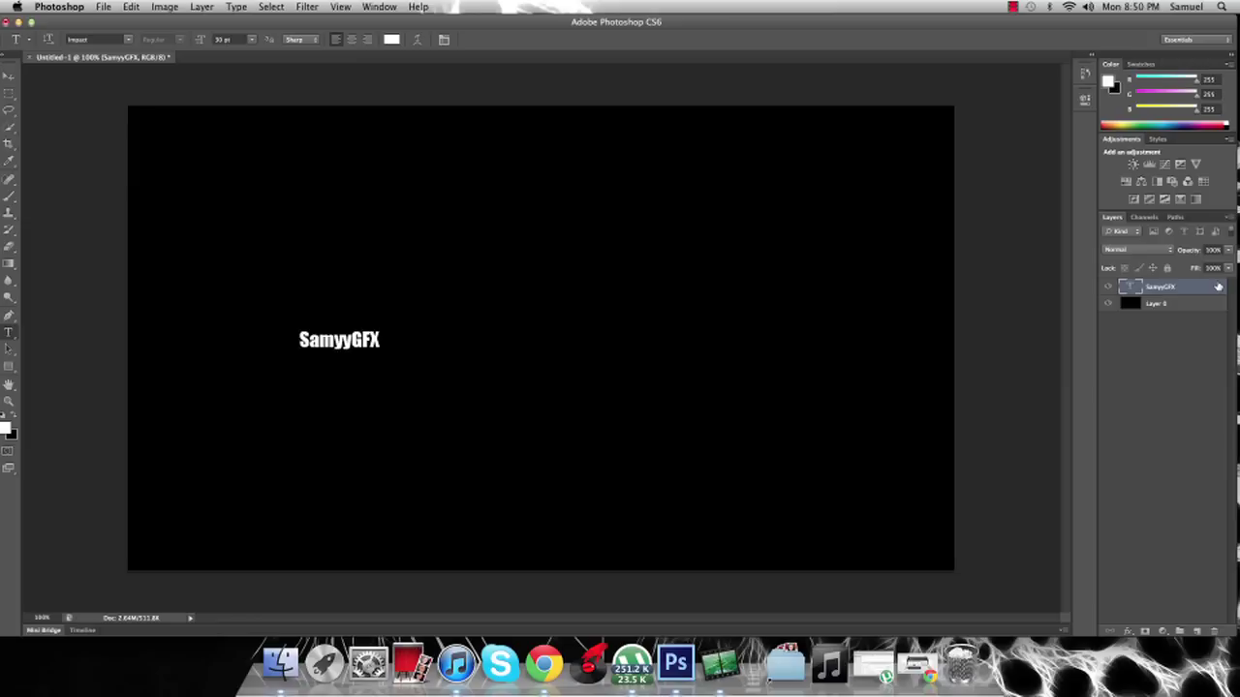
- Enlarge the SamyyGFX text greatly with Free Transform
key("super+t")
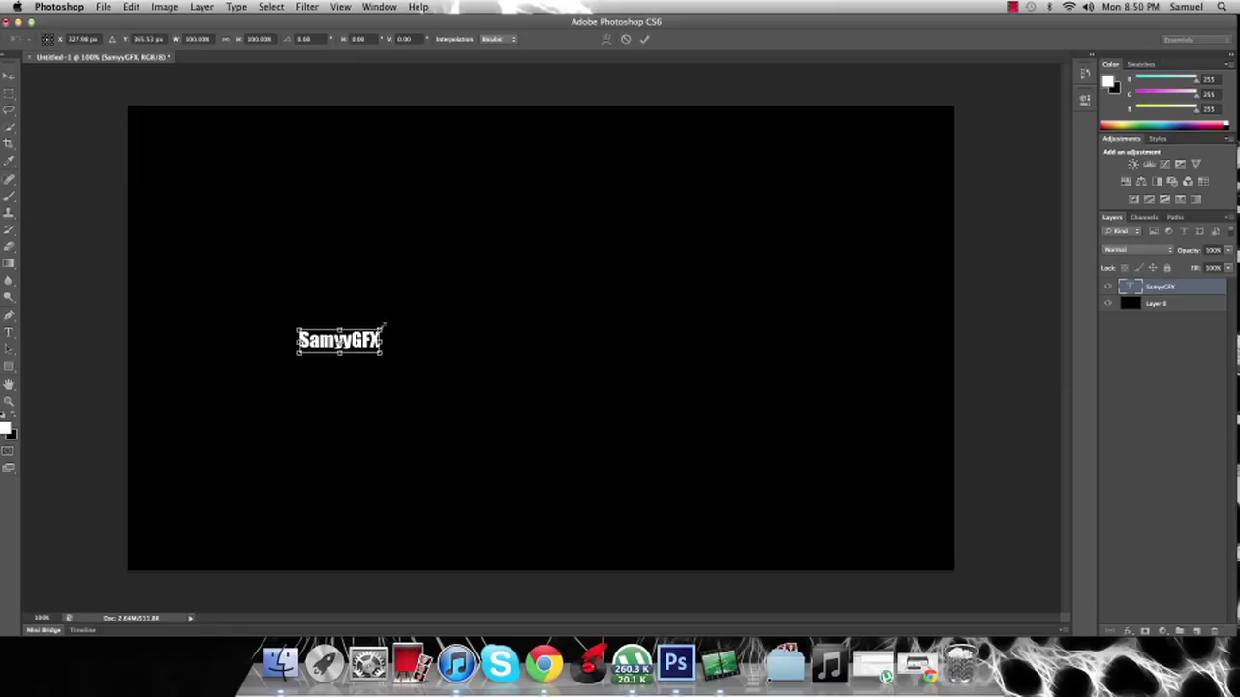
left_click_drag(384, 326, 944, 118)
left_click_drag(754, 238, 672, 331)
left_click_drag(868, 249, 912, 235)
left_click_drag(750, 327, 739, 319)
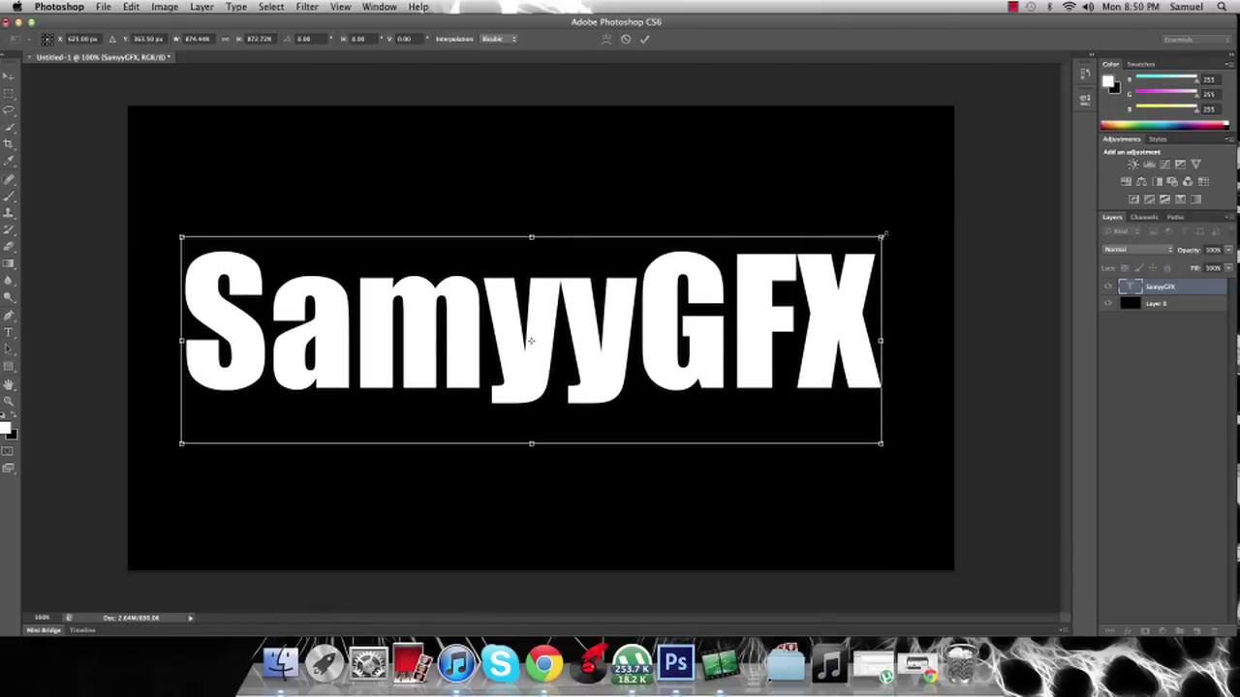
left_click_drag(883, 233, 817, 259)
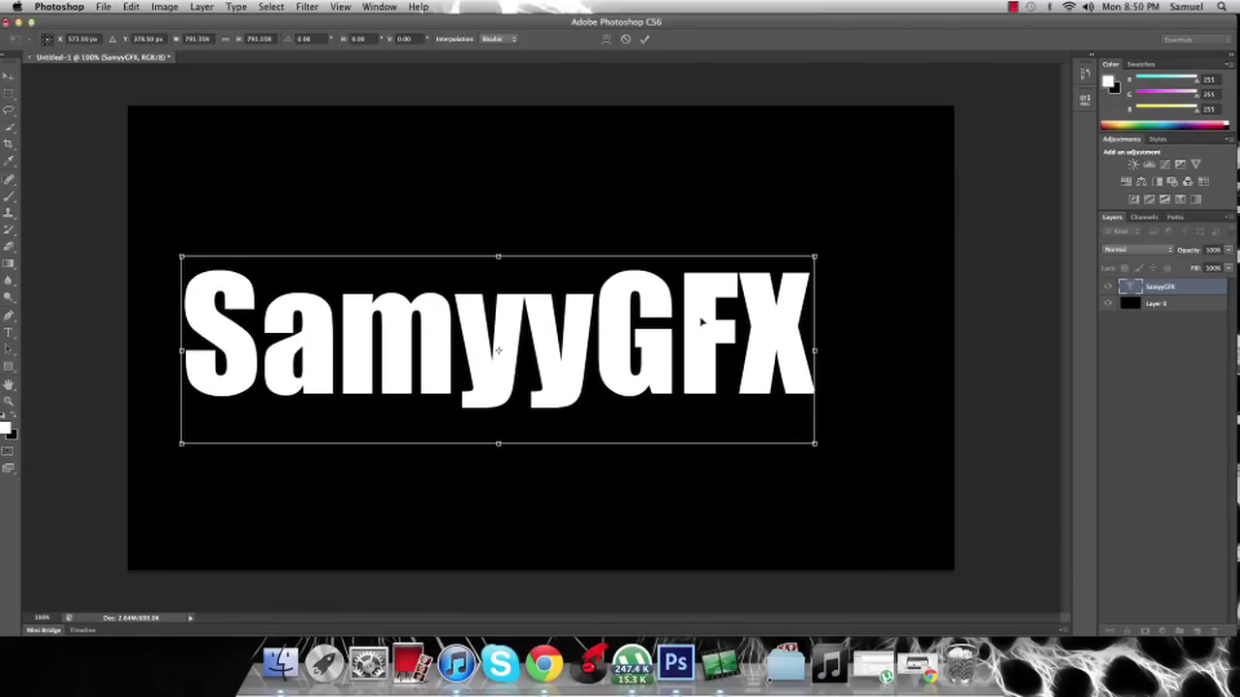
left_click_drag(706, 320, 737, 312)
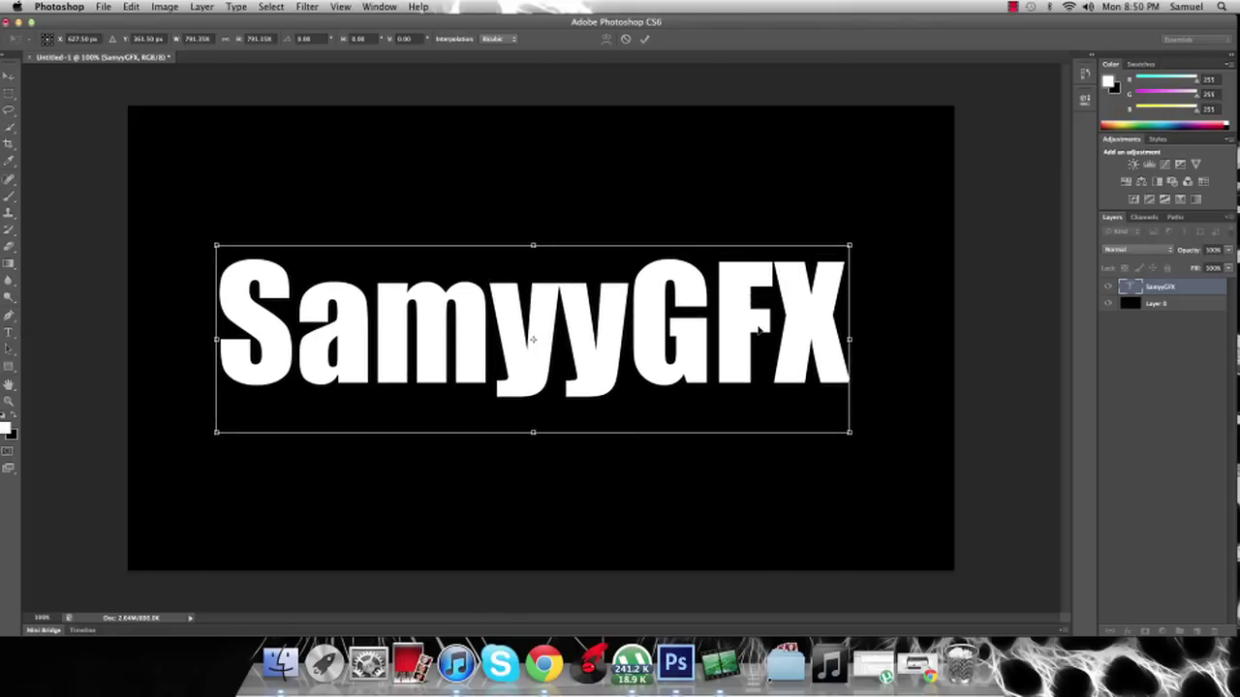
key("Return")
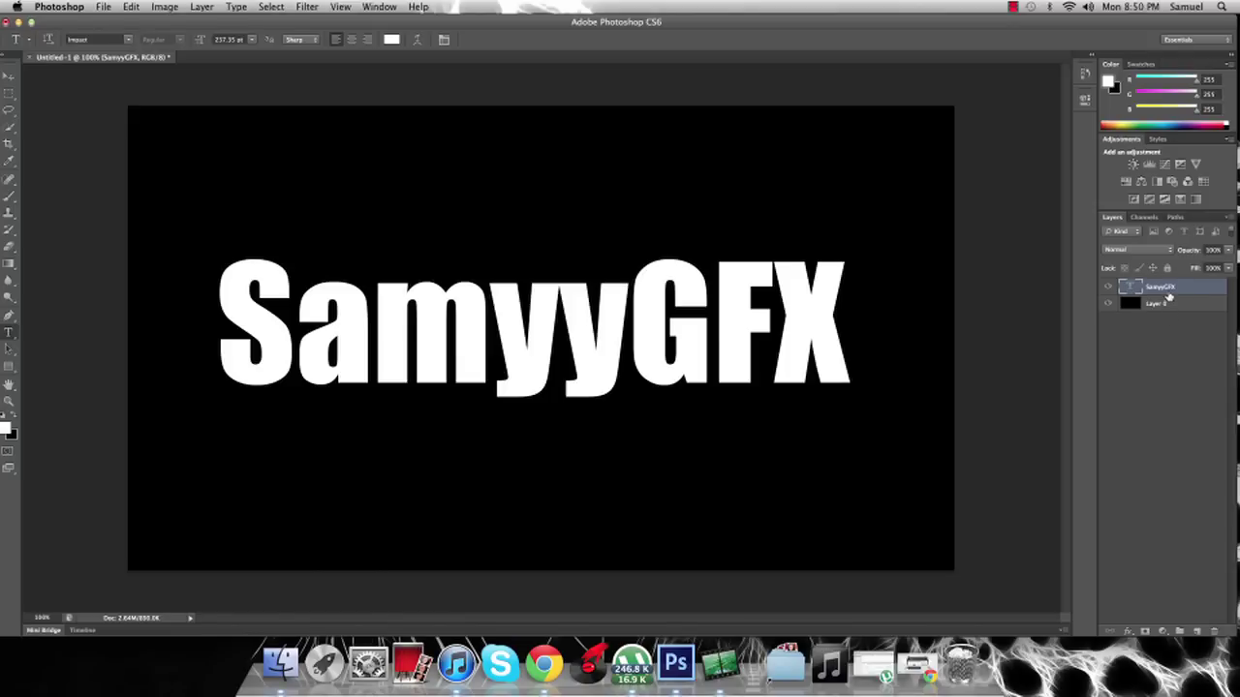
- Centre the text vertically and horizontally on the full canvas, then deselect
key("super+a")
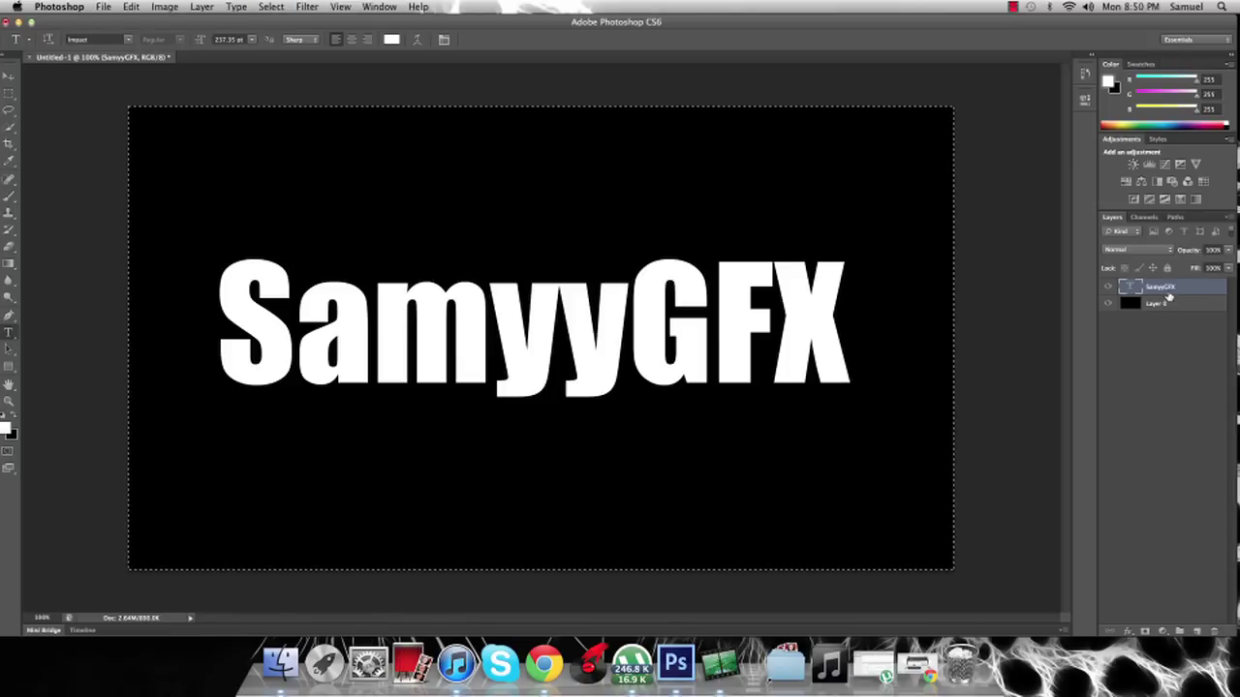
left_click(10, 80)
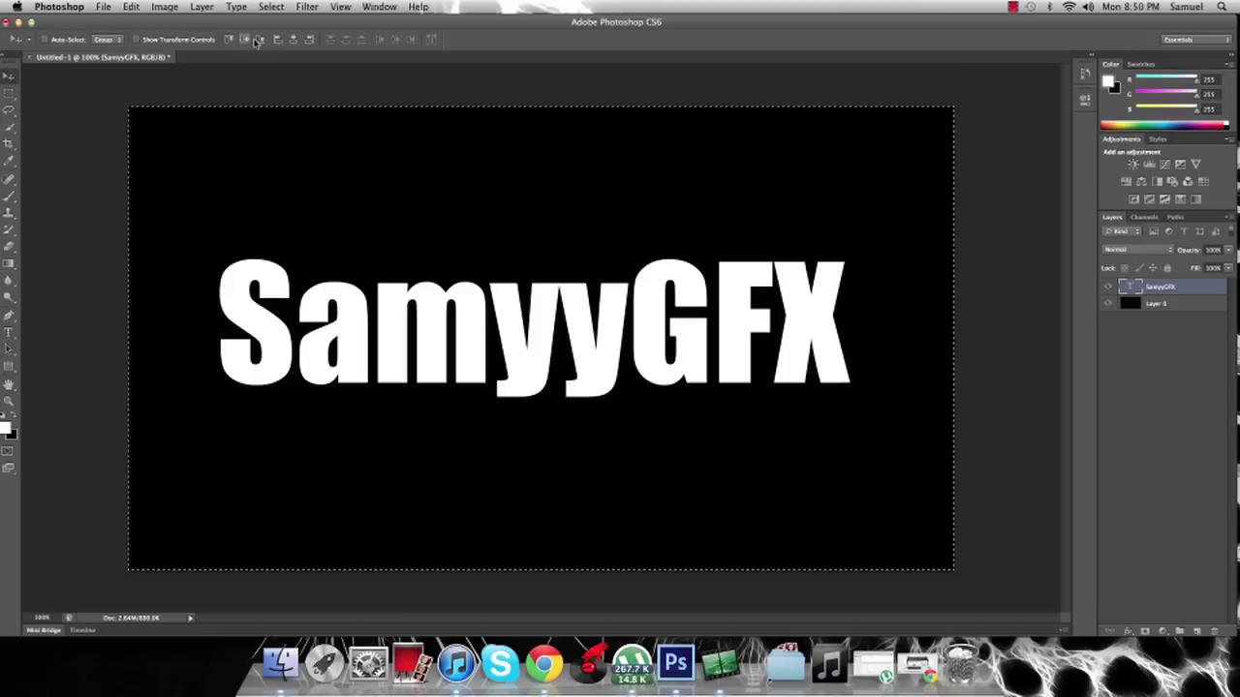
left_click(246, 39)
left_click(292, 40)
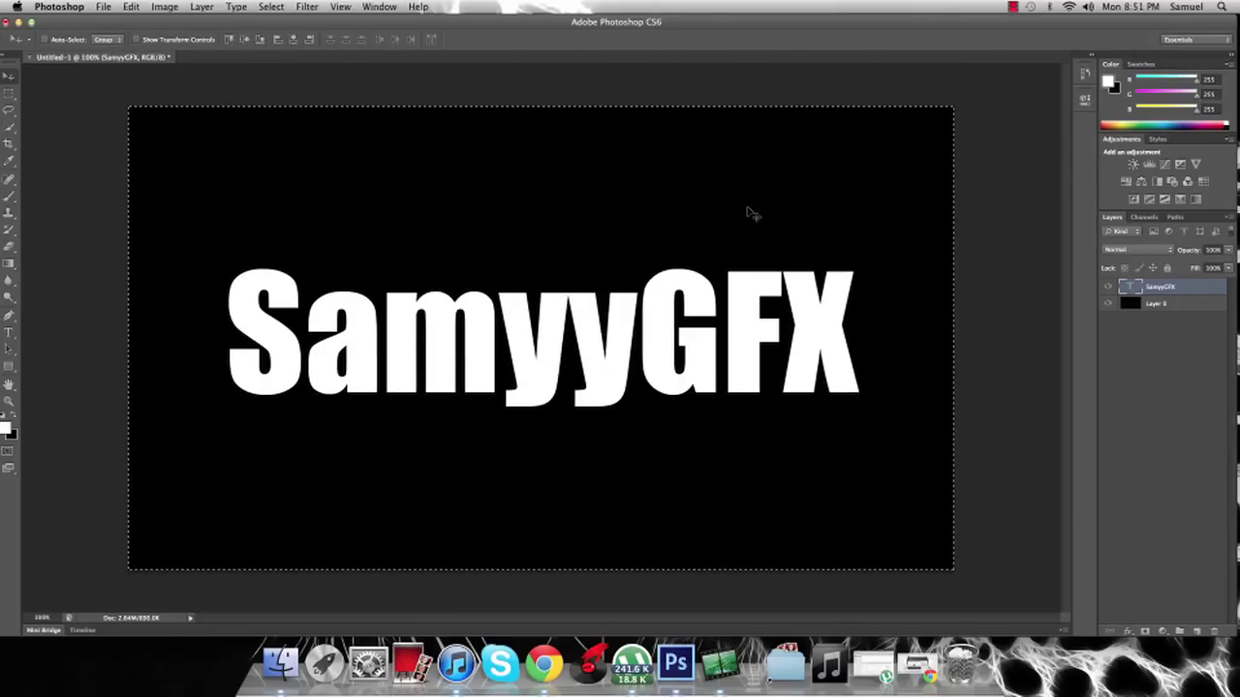
key("super+d")
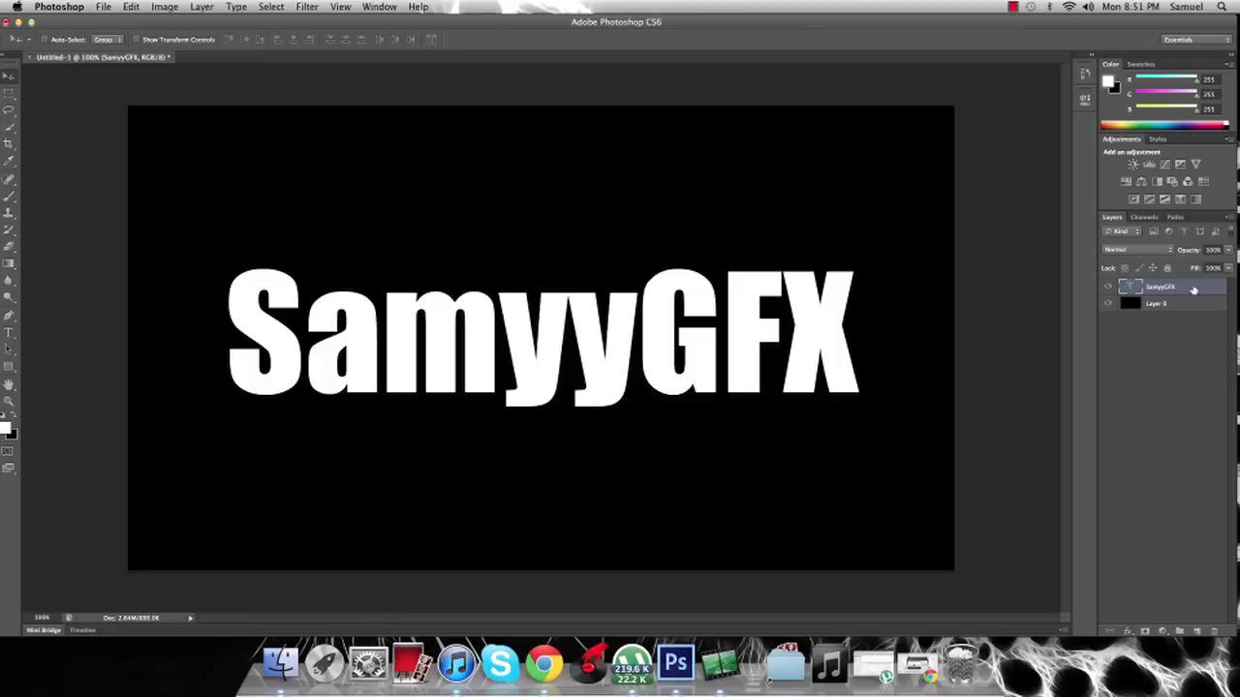
- Enable Gradient Overlay on the text layer and set the gradient's left stop to dark blue
double_click(1193, 290)
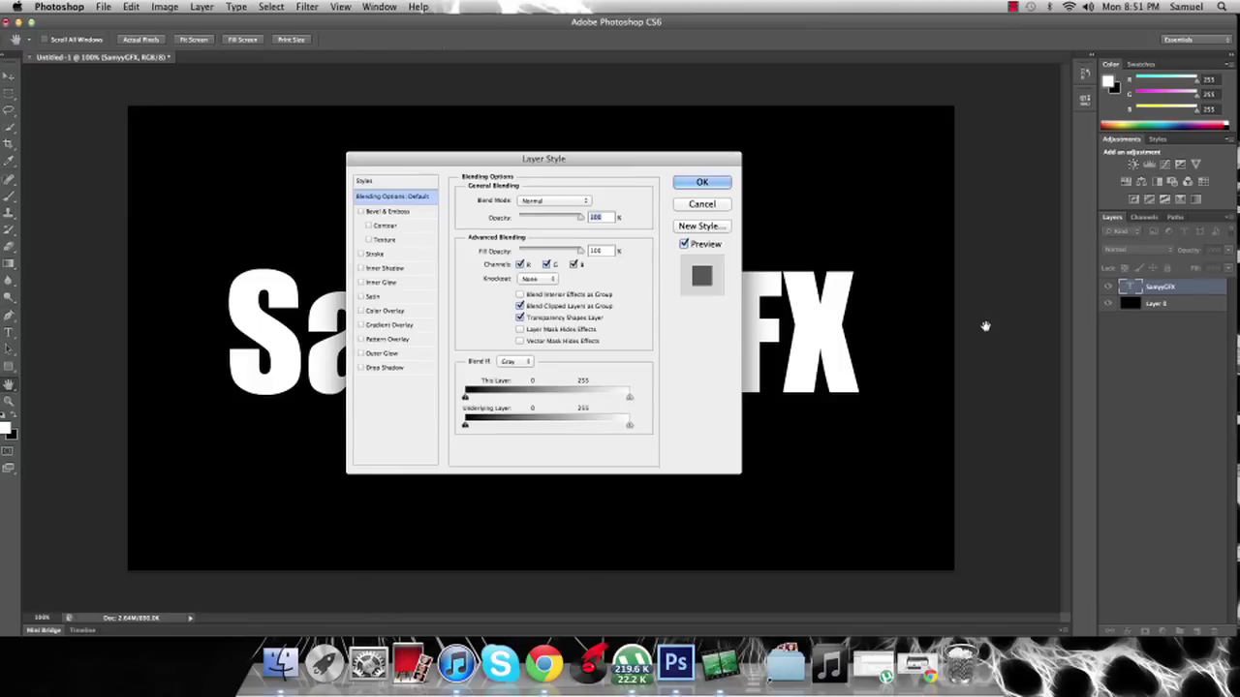
left_click(385, 326)
left_click(551, 238)
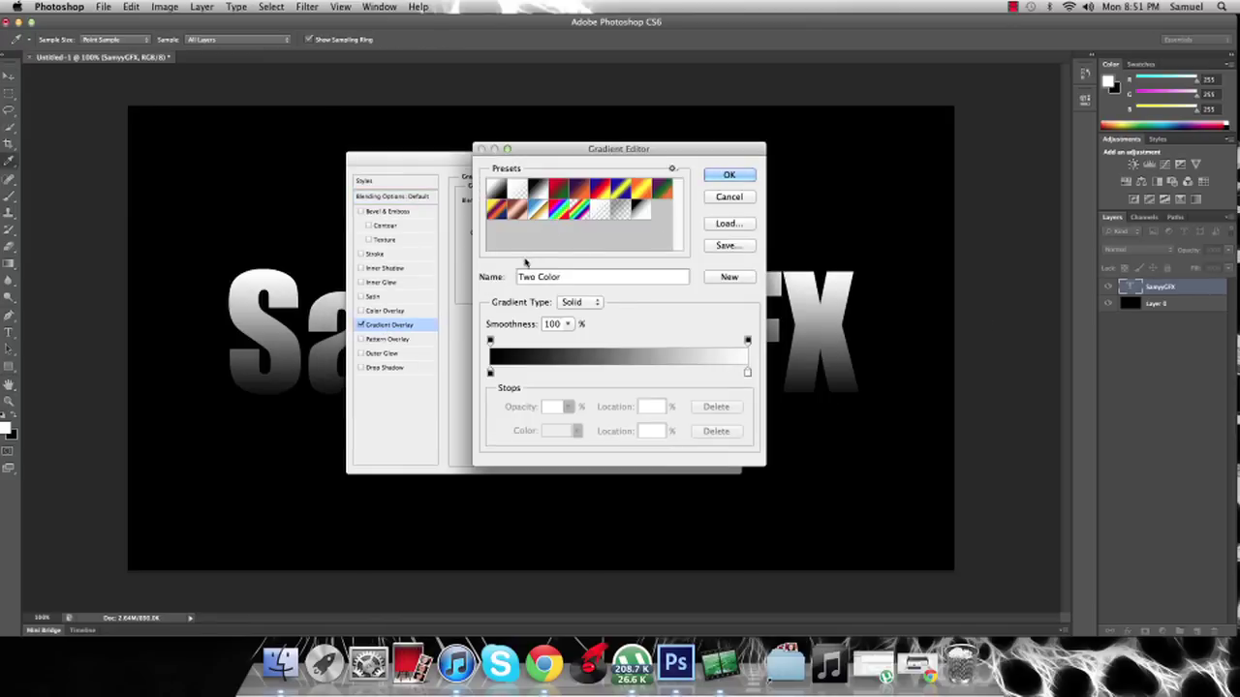
double_click(491, 376)
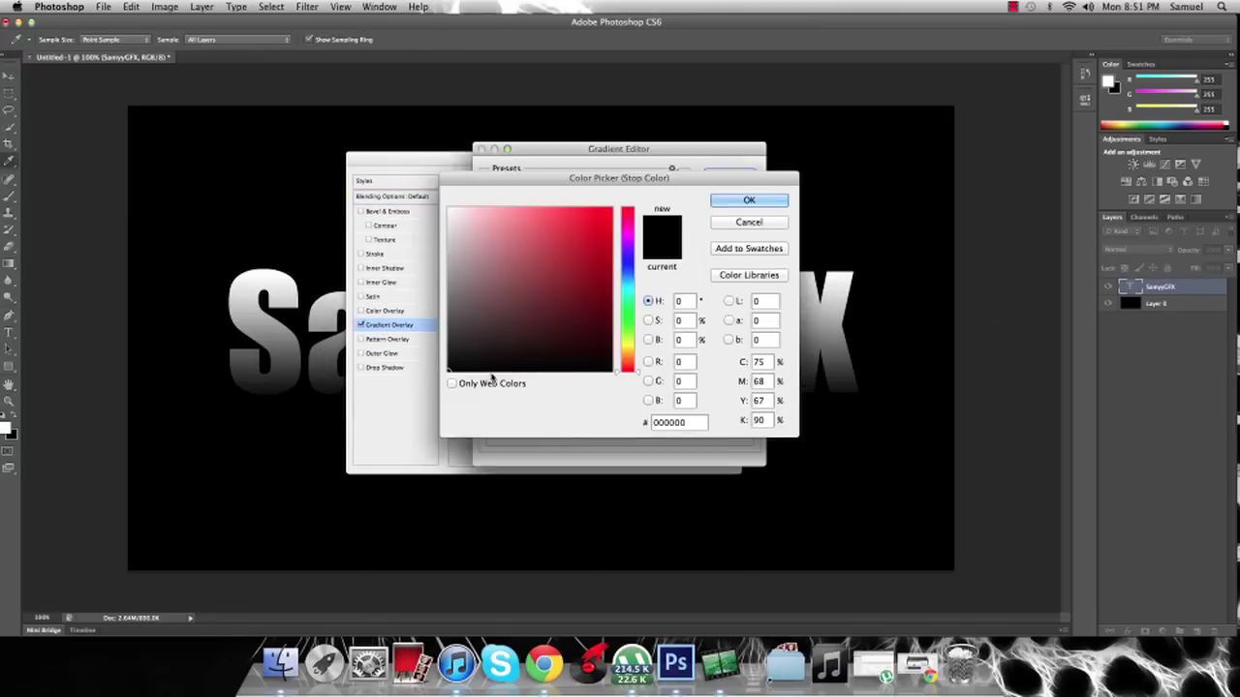
left_click(628, 267)
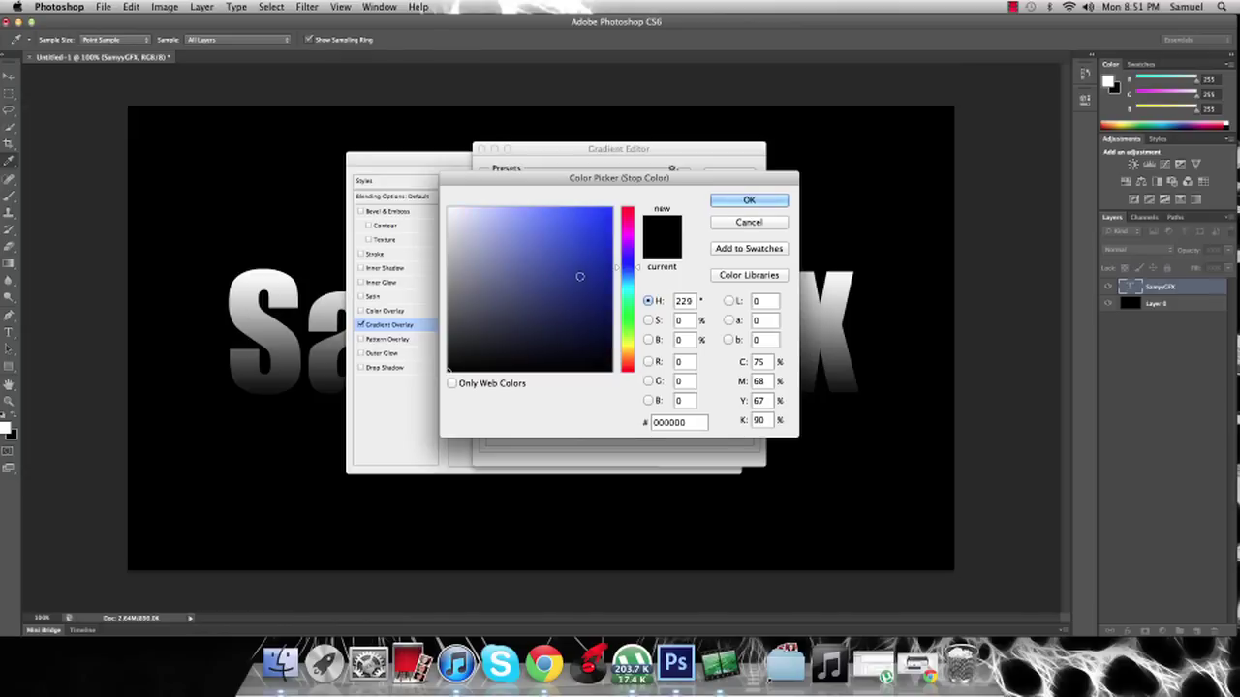
mouse_move(579, 277)
left_mouse_down()
mouse_move(592, 262)
mouse_move(589, 277)
mouse_move(611, 271)
mouse_move(617, 246)
mouse_move(610, 282)
left_mouse_up()
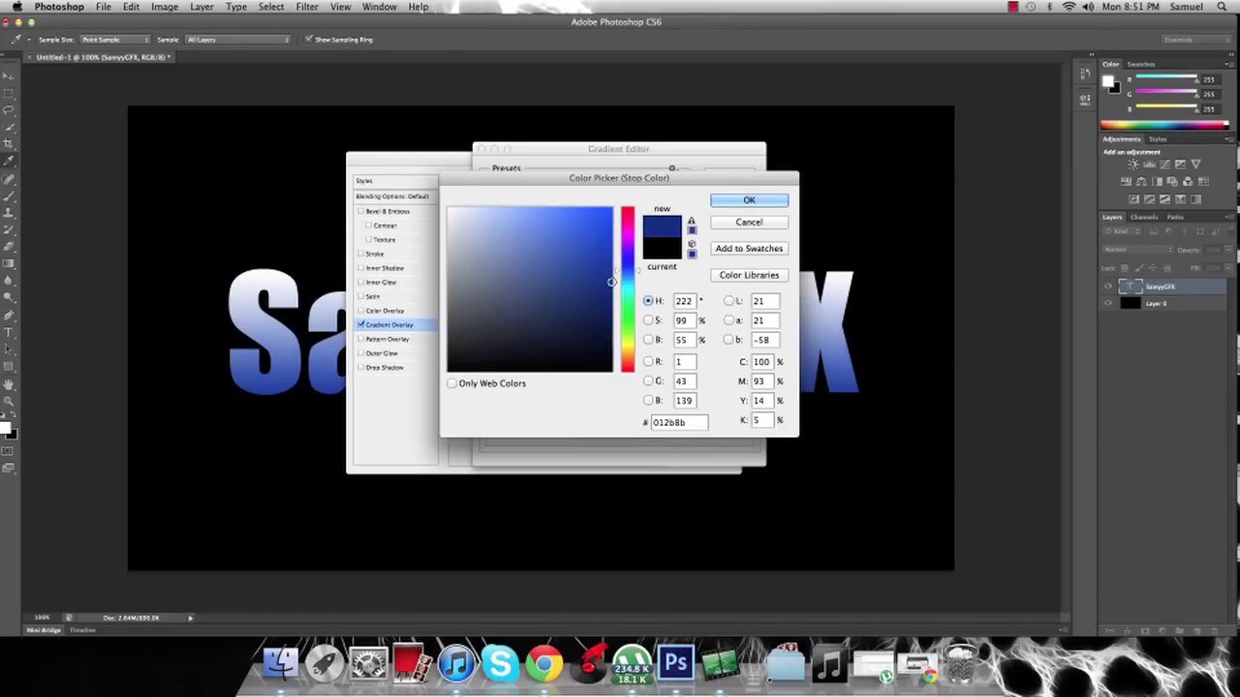
left_click_drag(611, 281, 611, 287)
left_click(743, 197)
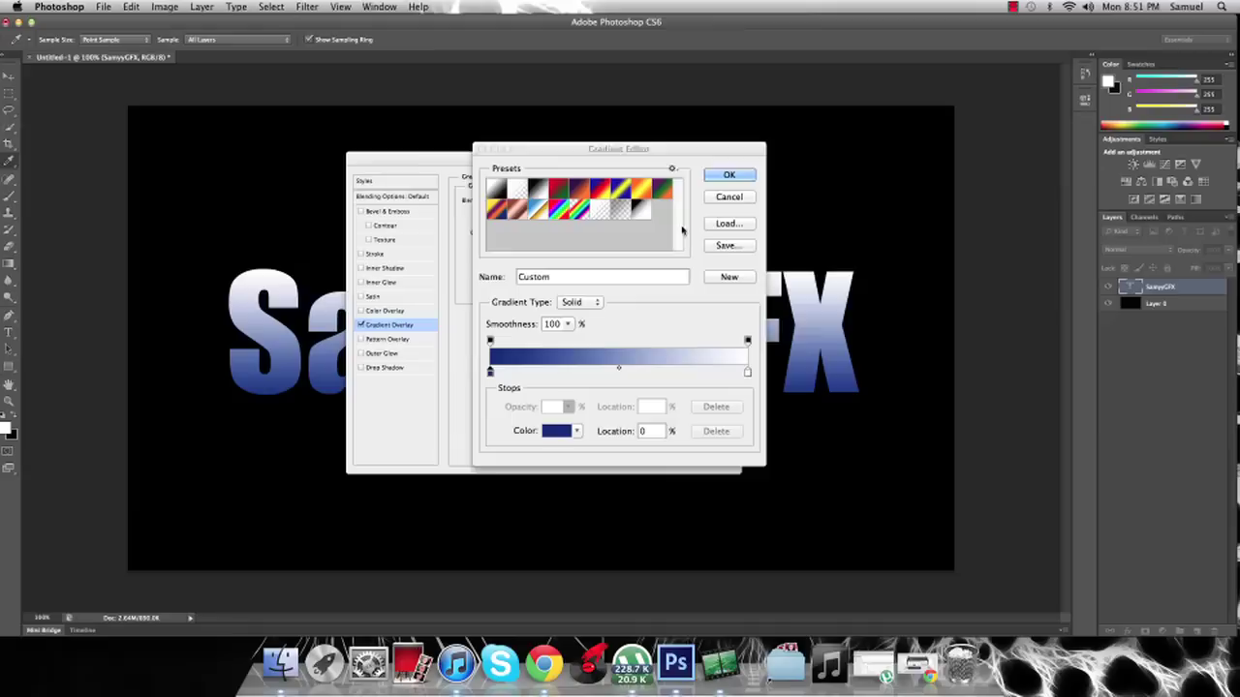
- Set the gradient's right stop to cyan and accept the blue-to-cyan gradient
double_click(747, 374)
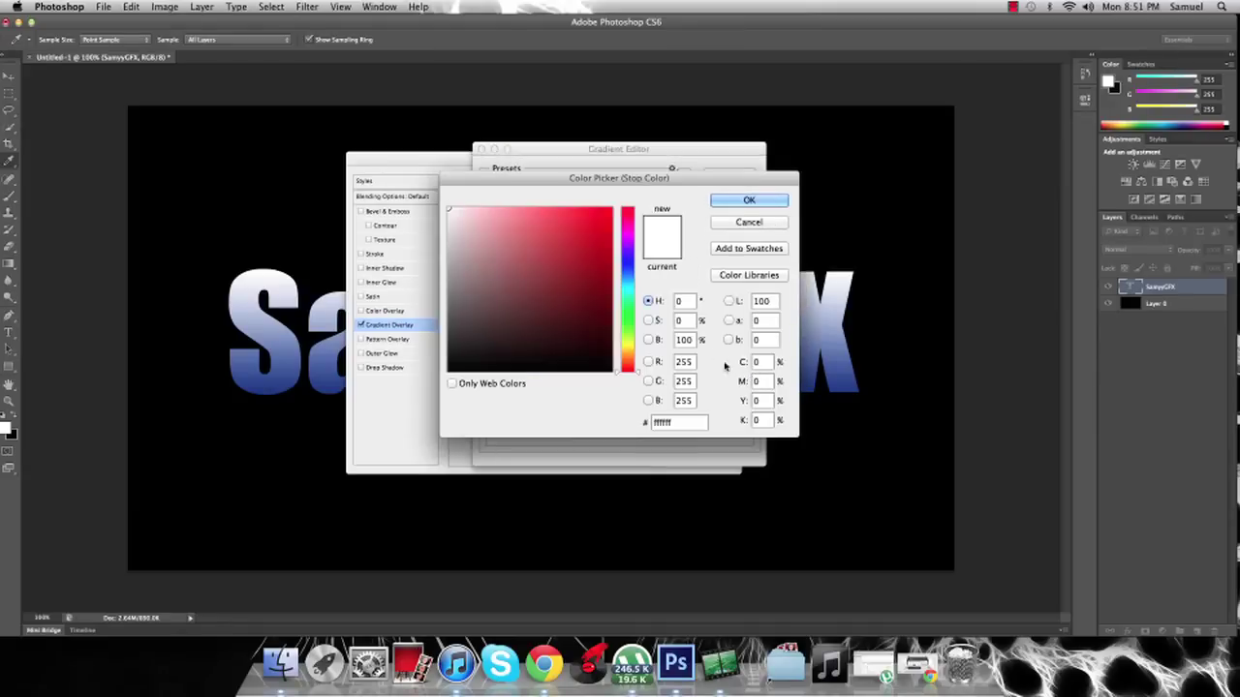
left_click(627, 287)
mouse_move(628, 286)
left_mouse_down()
mouse_move(627, 255)
mouse_move(628, 271)
left_mouse_up()
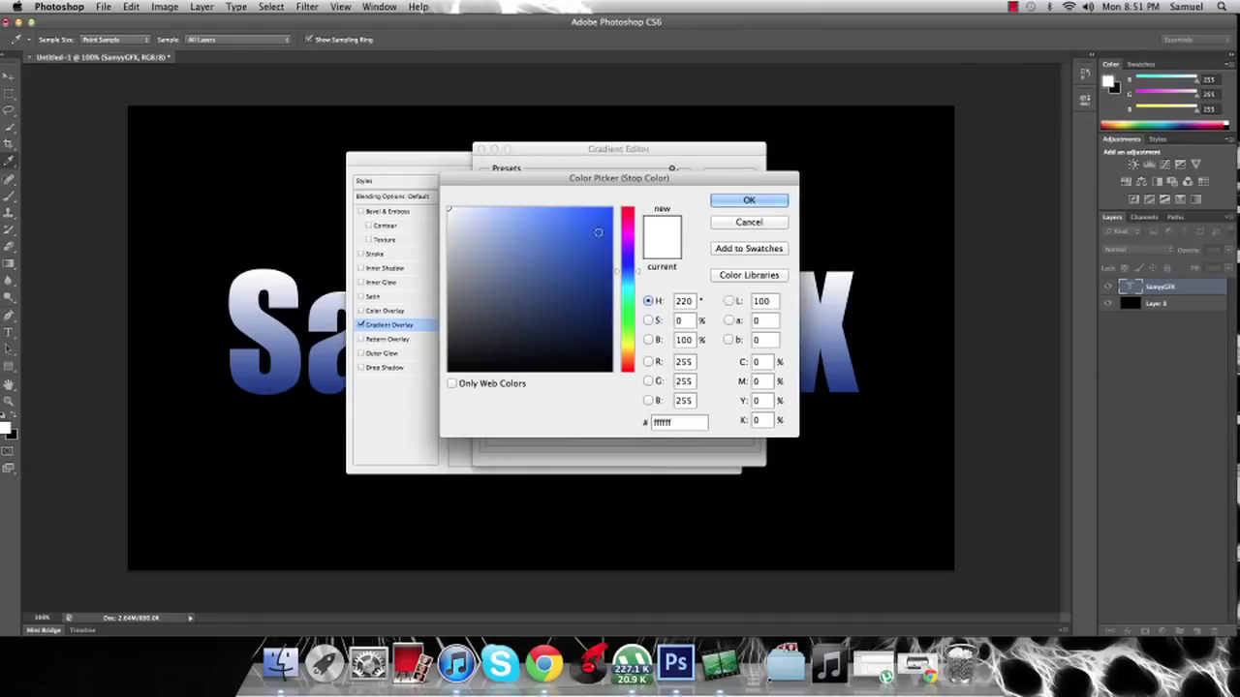
left_click(611, 208)
left_click(626, 280)
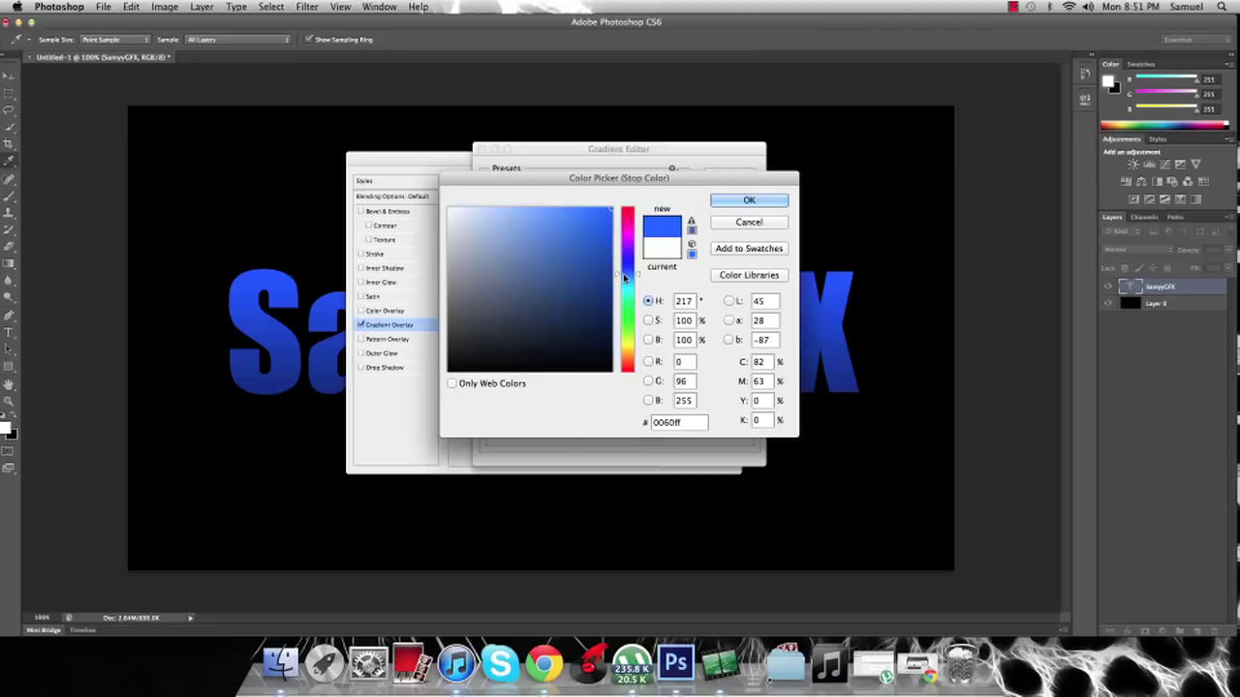
left_click_drag(626, 280, 625, 290)
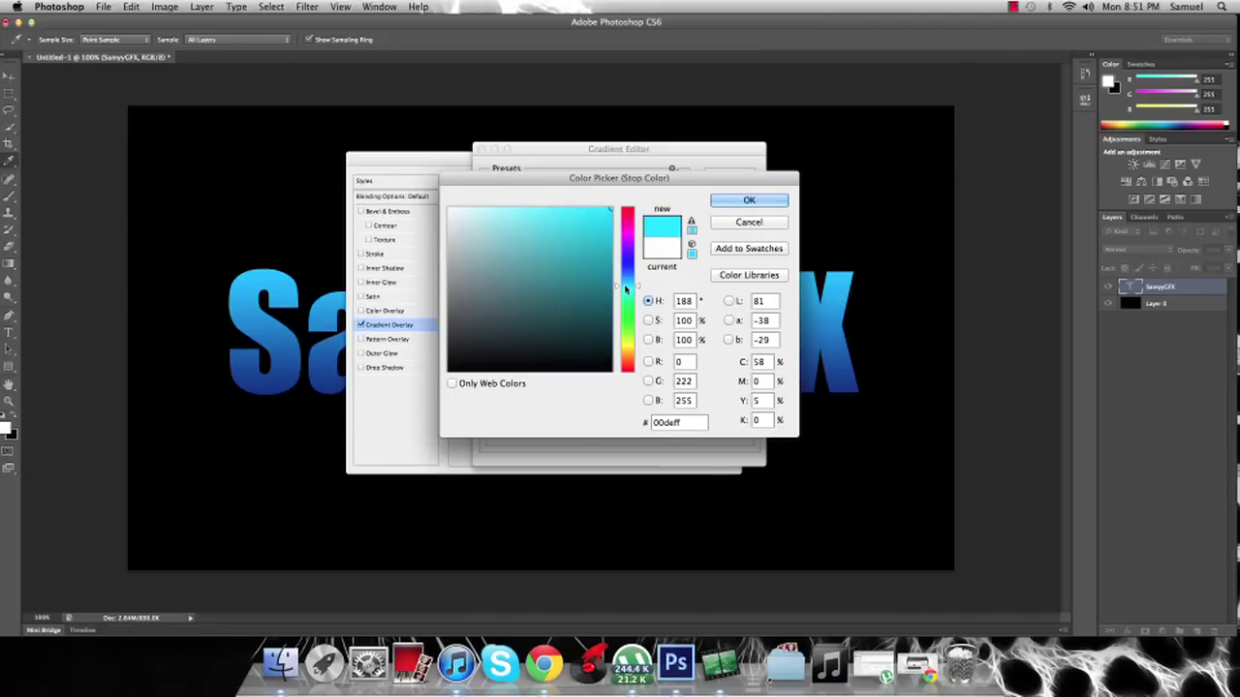
left_click(748, 200)
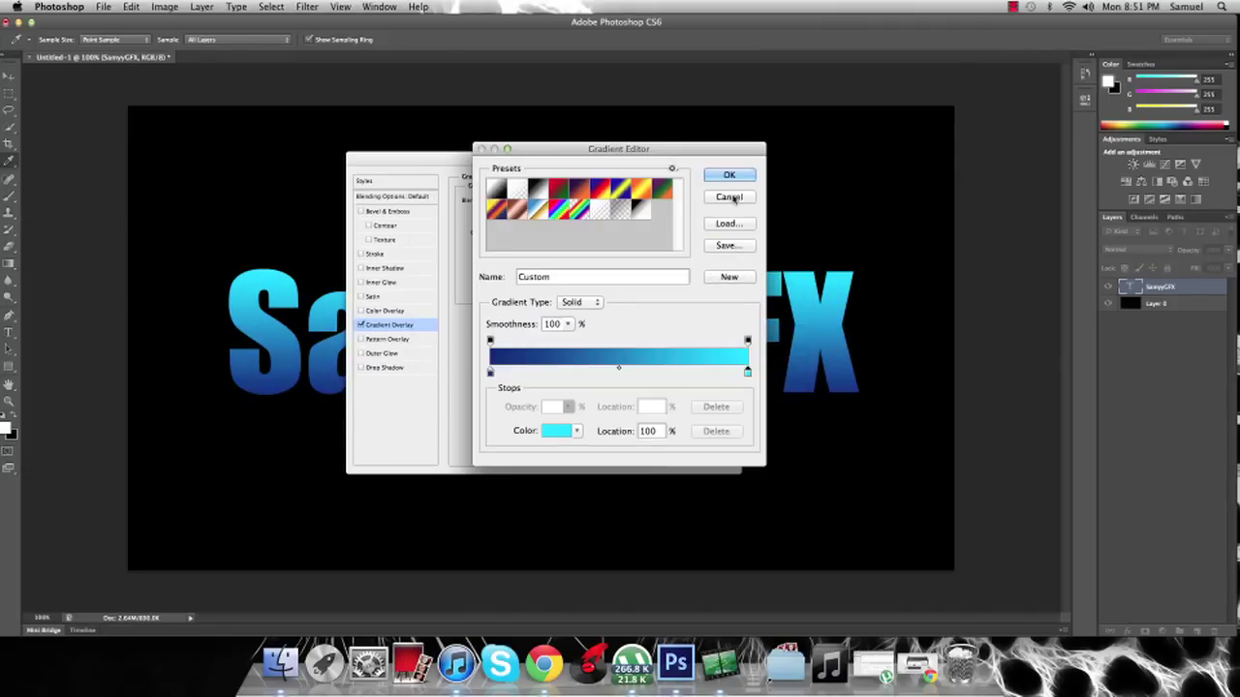
left_click(729, 175)
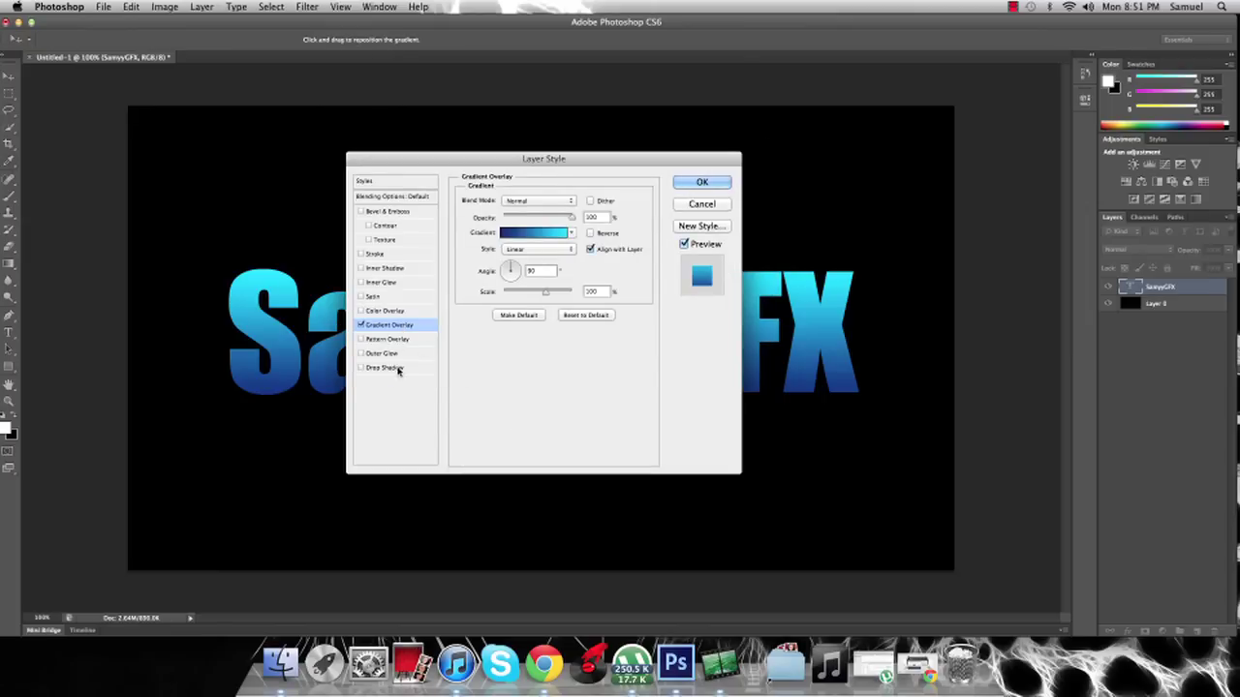
- Add a cyan Outer Glow with 9 px size and apply the layer effects
left_click(391, 354)
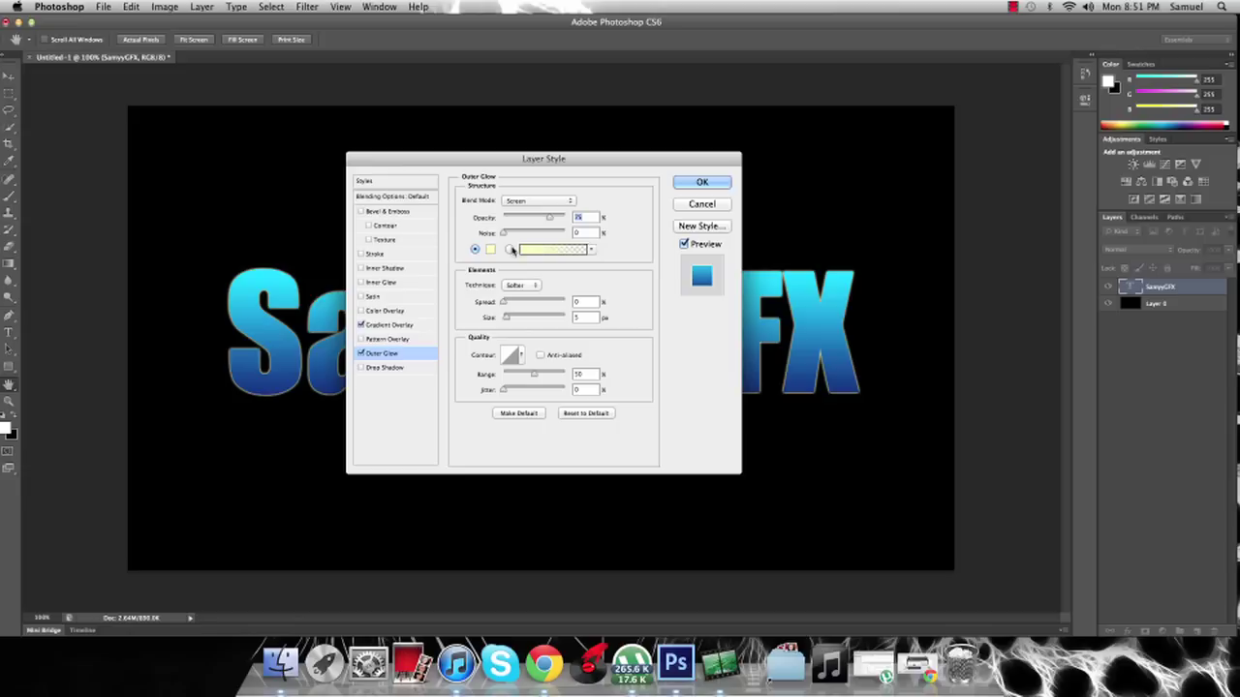
left_click(533, 250)
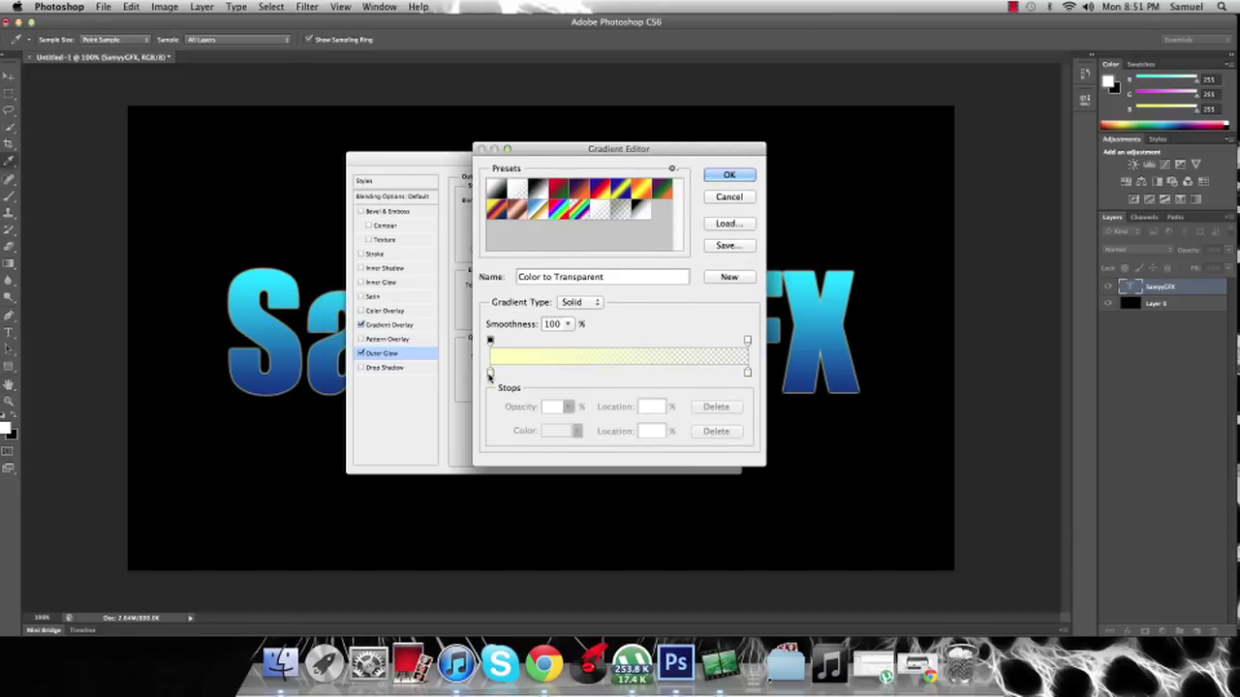
double_click(490, 373)
left_click(746, 224)
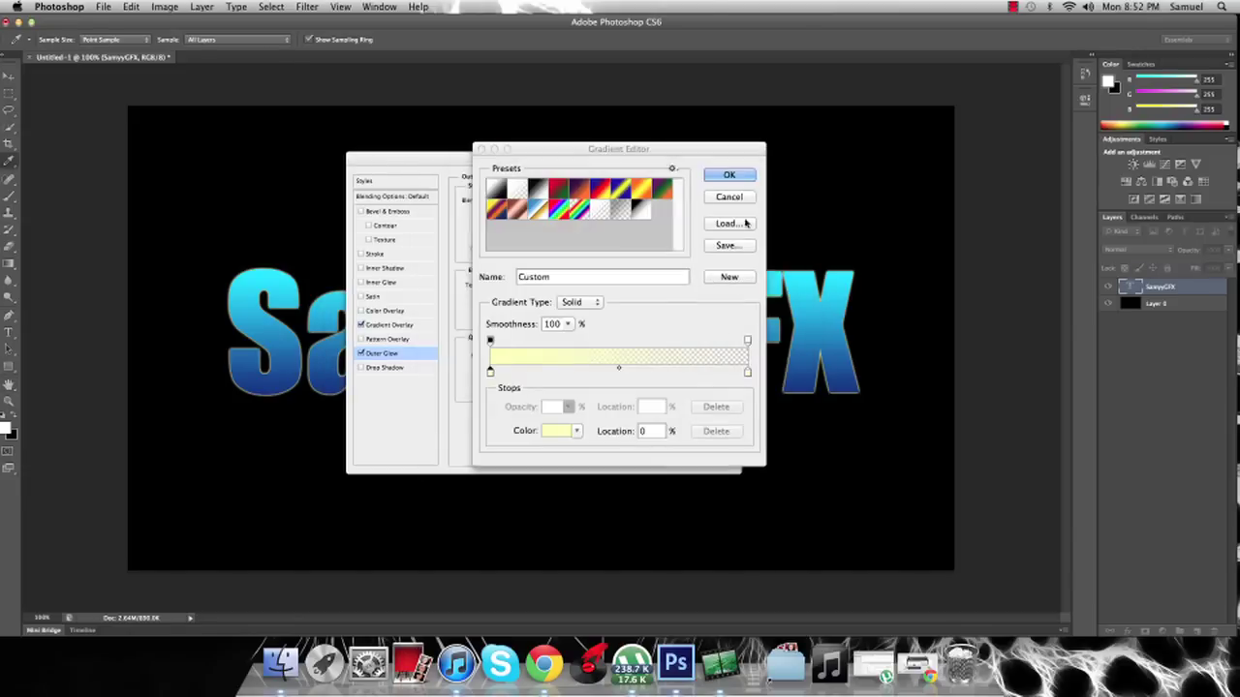
left_click(732, 196)
left_click(490, 250)
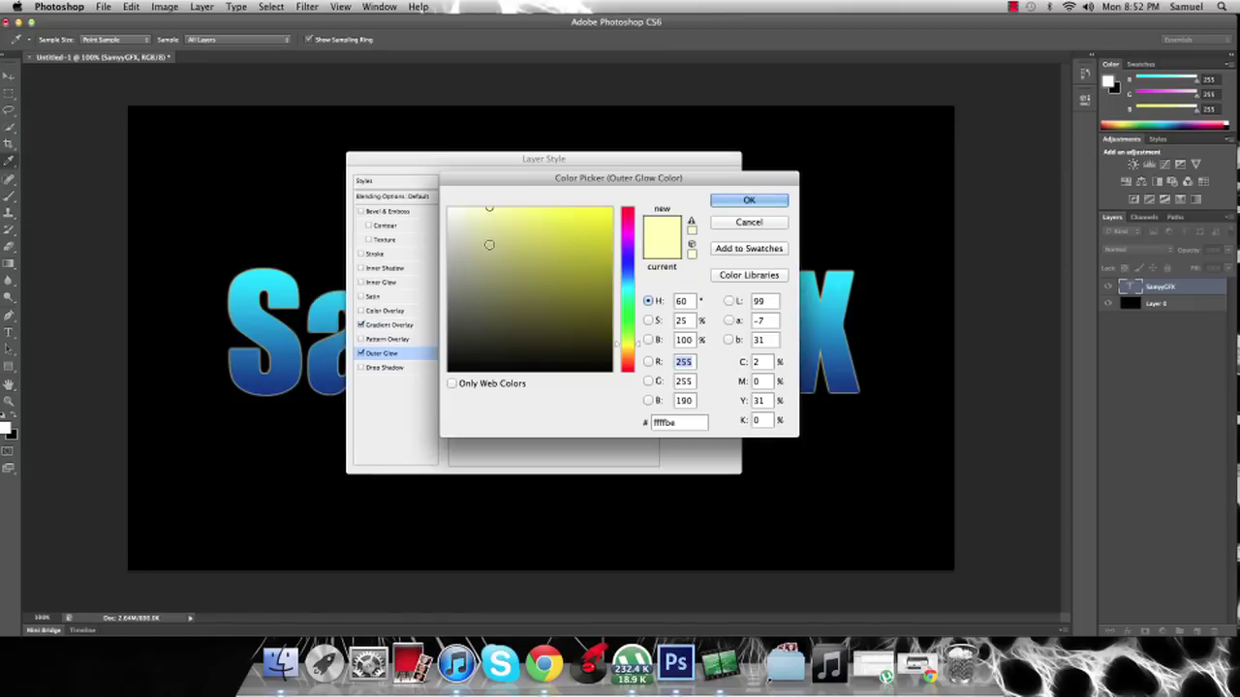
left_click_drag(635, 271, 635, 280)
left_click_drag(585, 246, 613, 206)
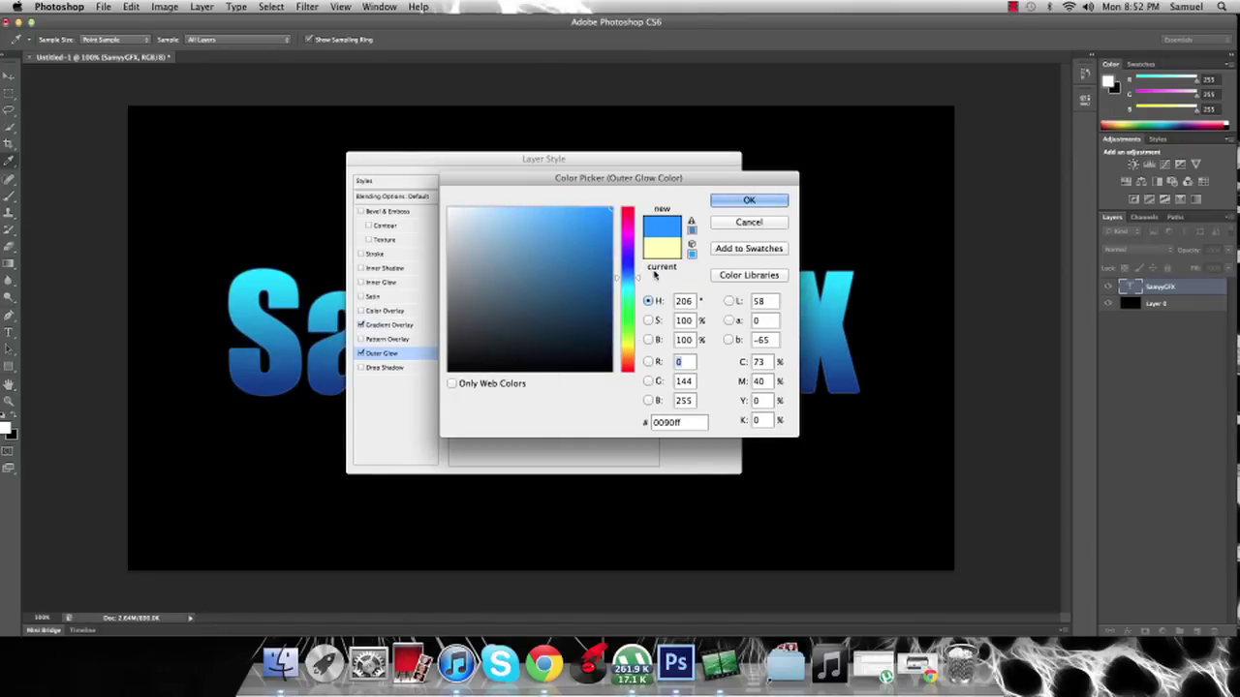
left_click_drag(628, 280, 626, 289)
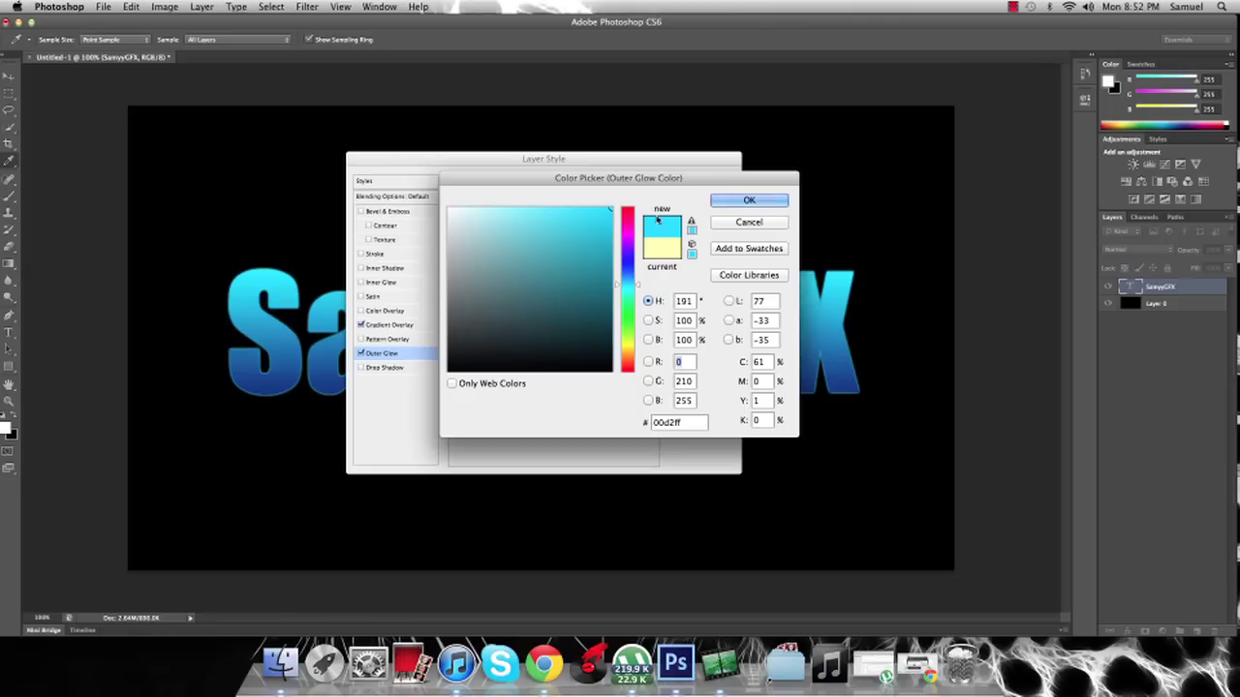
left_click(765, 201)
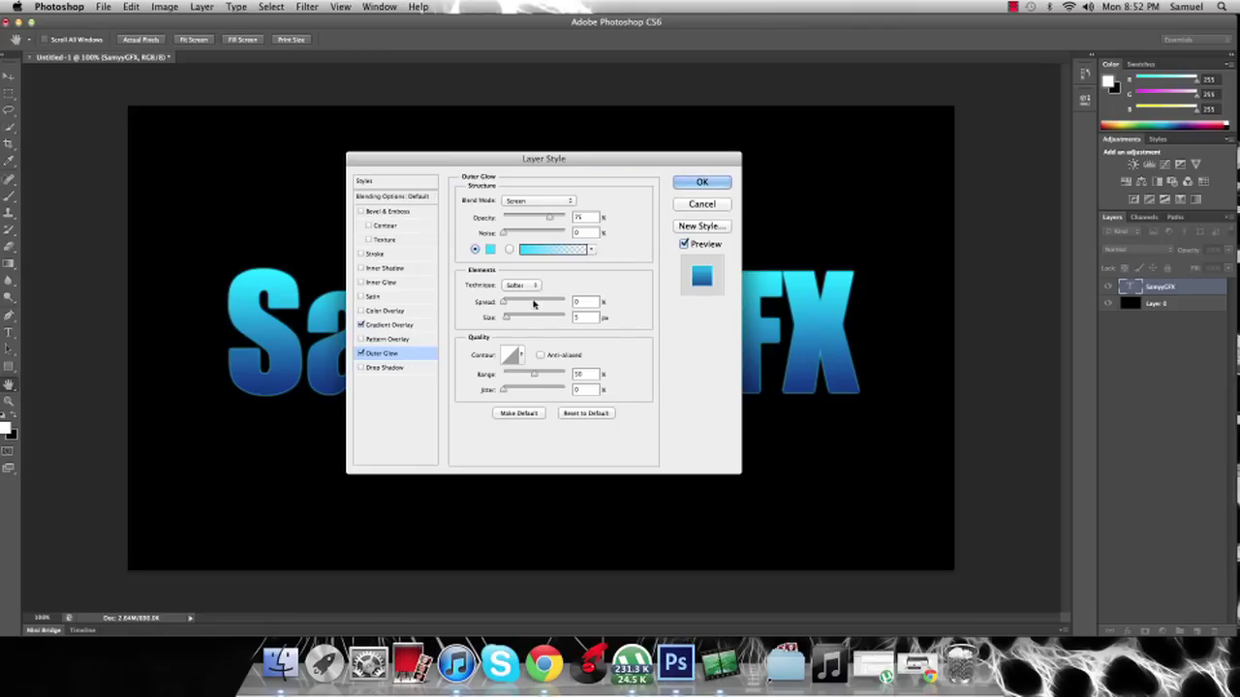
left_click_drag(505, 318, 509, 318)
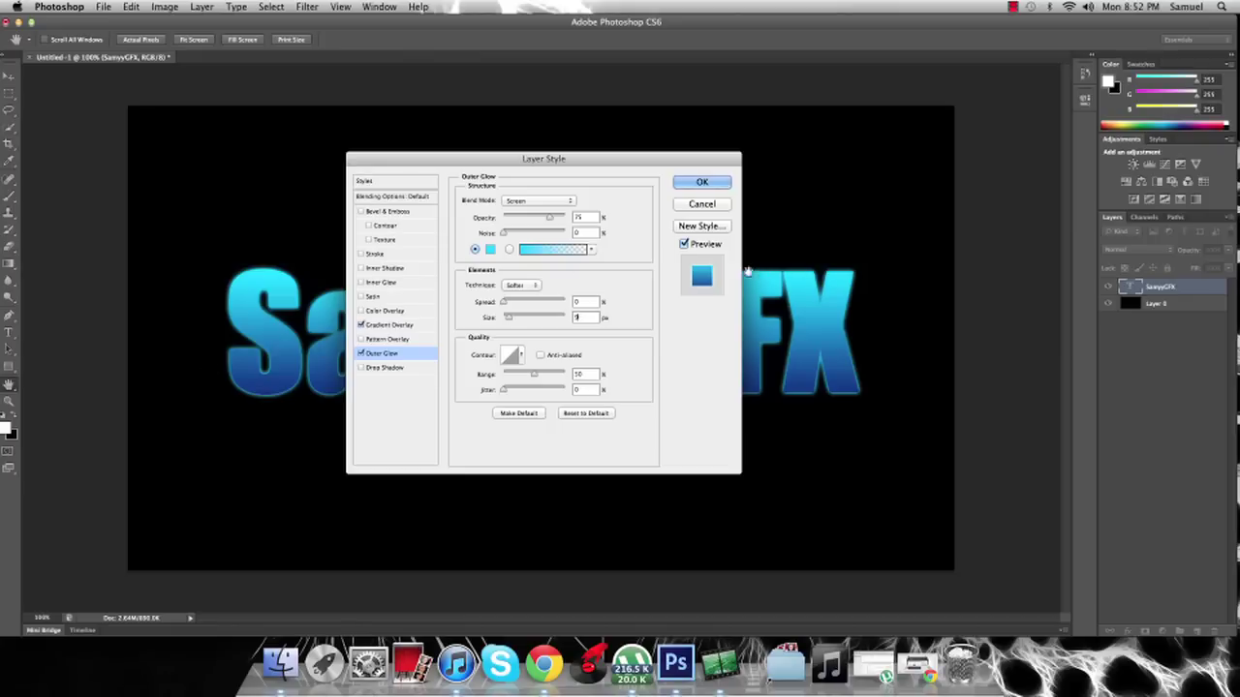
left_click(690, 184)
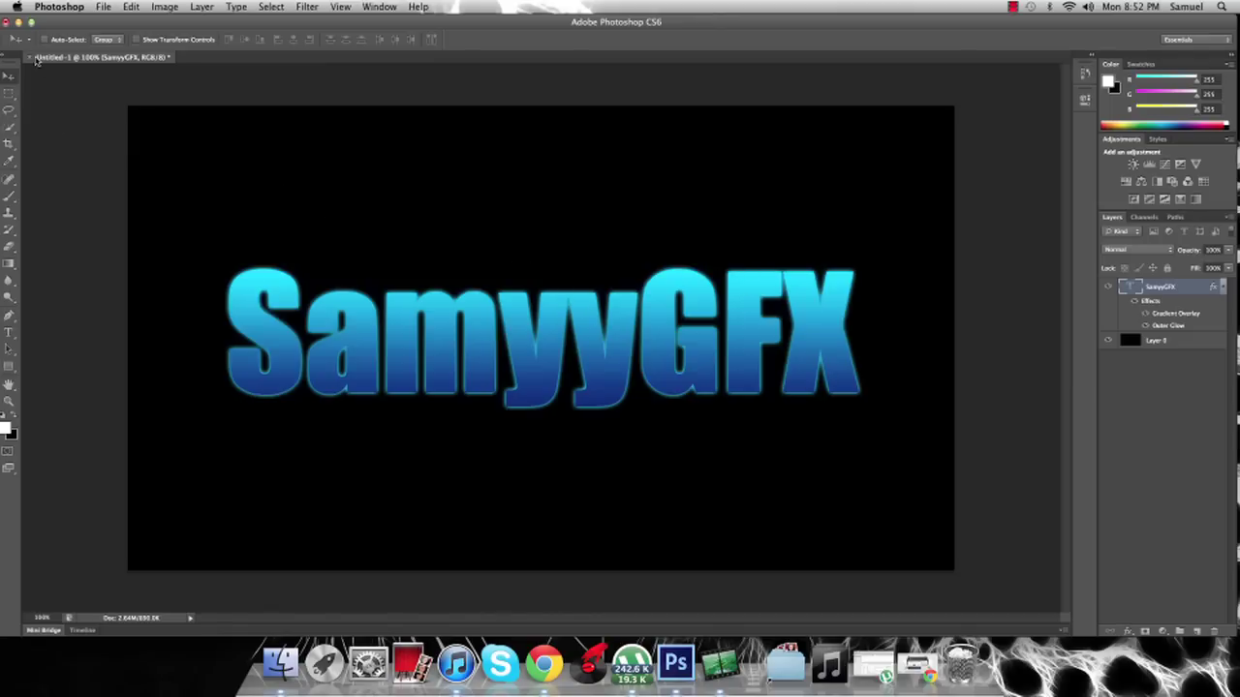
- Preview yb effect14.png from the desktop, then drag it into the Photoshop document
left_click(18, 22)
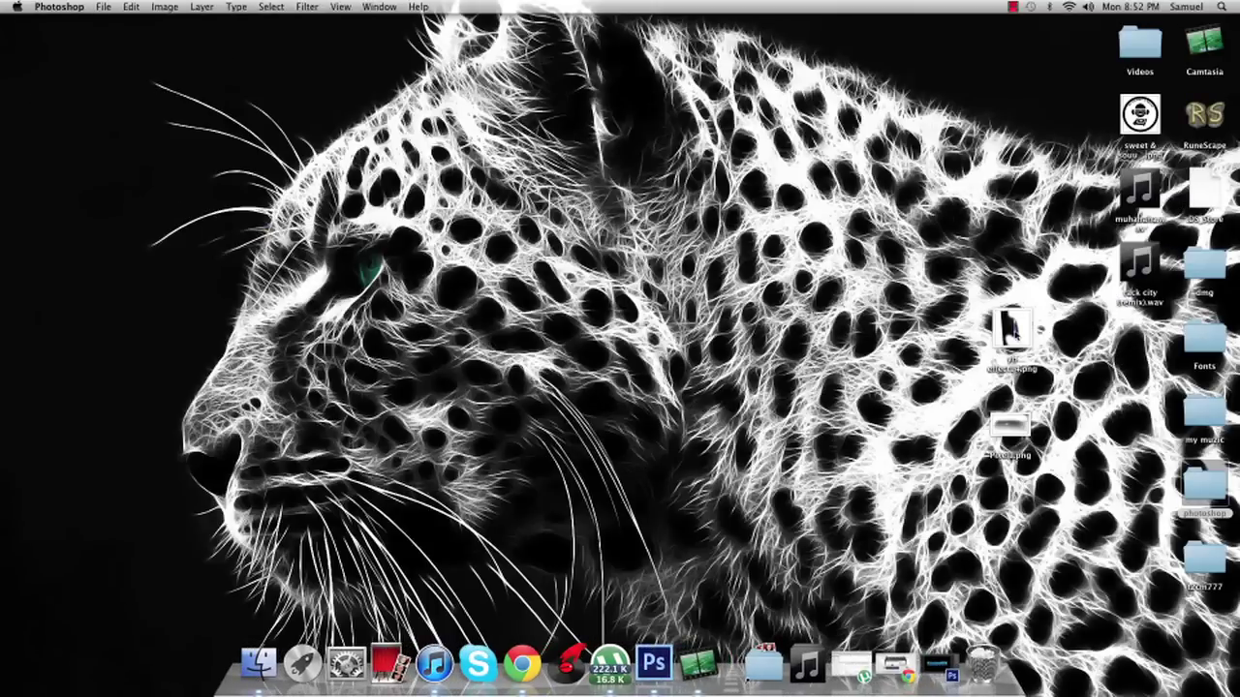
double_click(1010, 329)
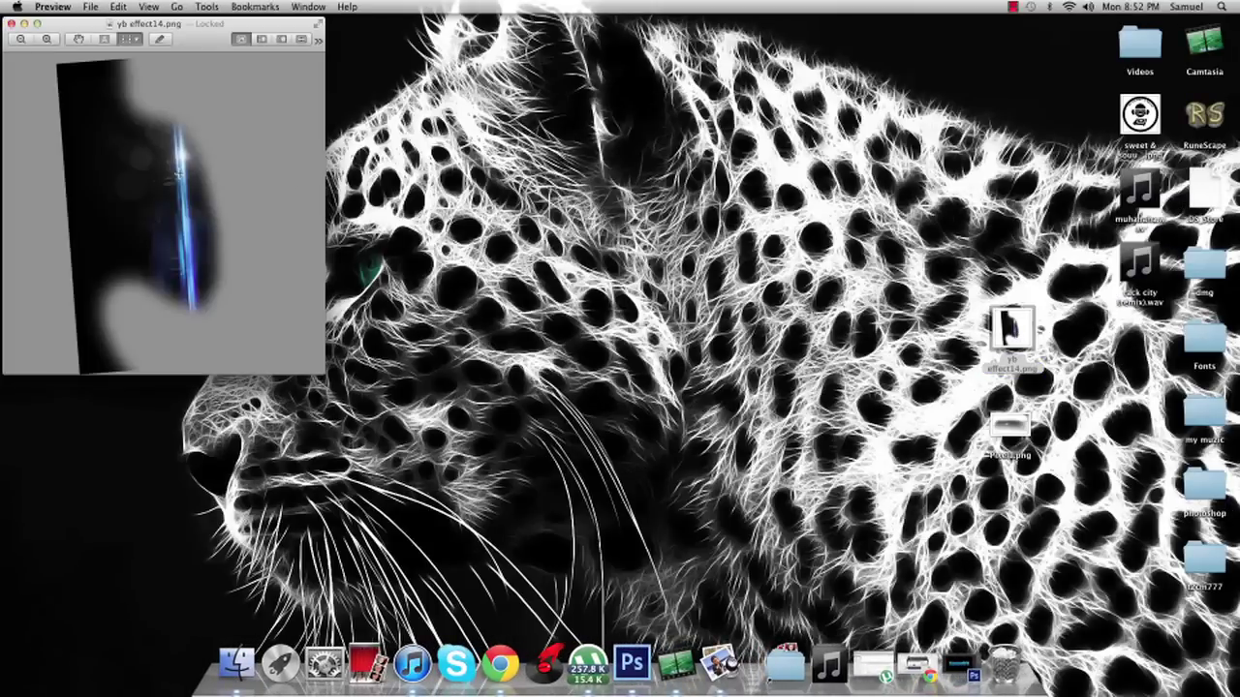
left_click(12, 22)
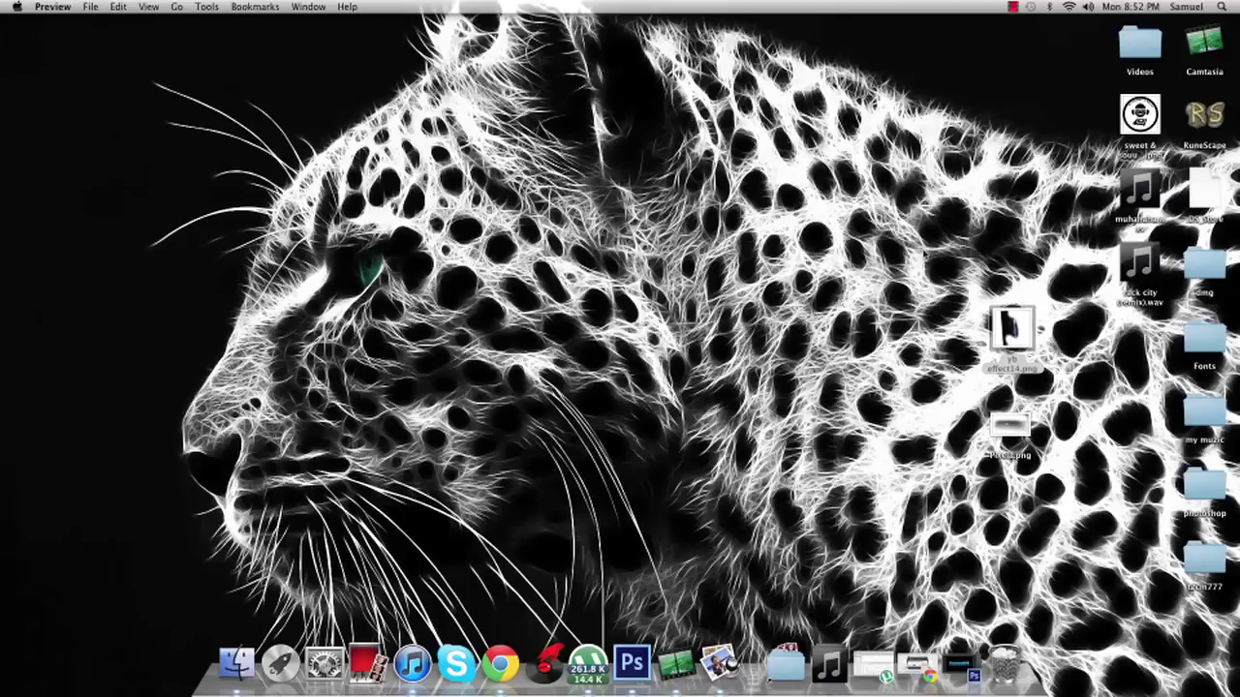
left_click_drag(874, 339, 729, 206)
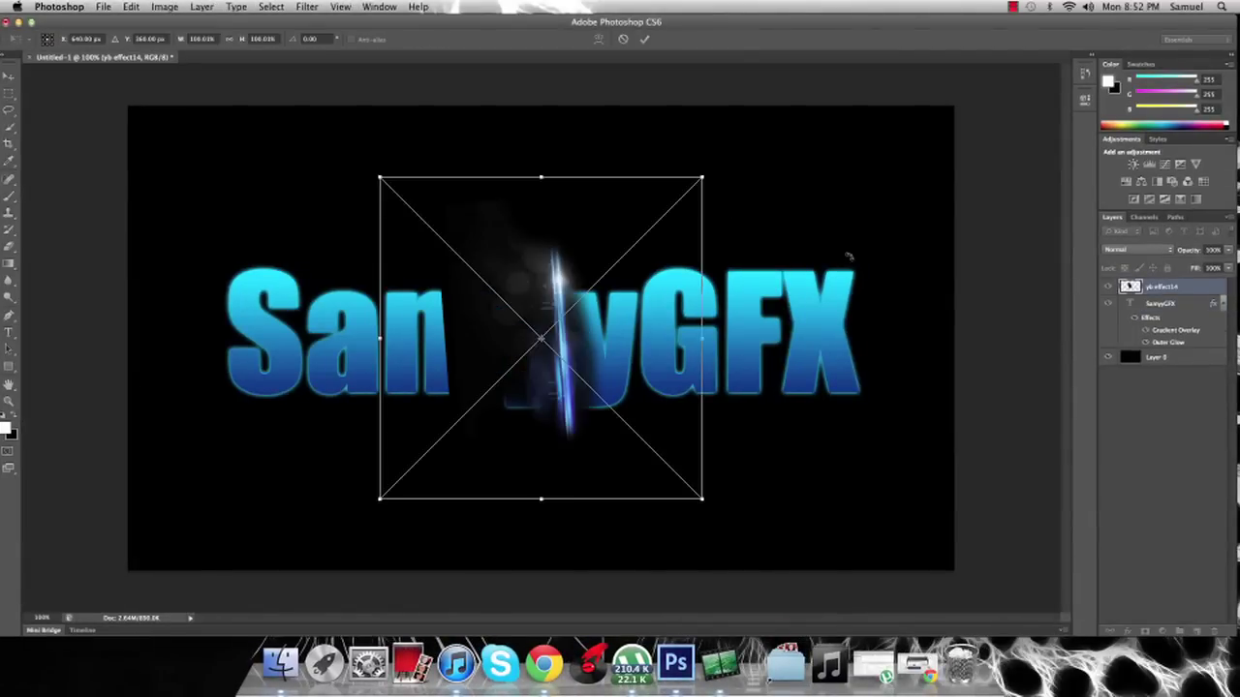
- Rotate the lens flare horizontal and place it over the letters 'Sa'
left_click_drag(762, 453, 632, 209)
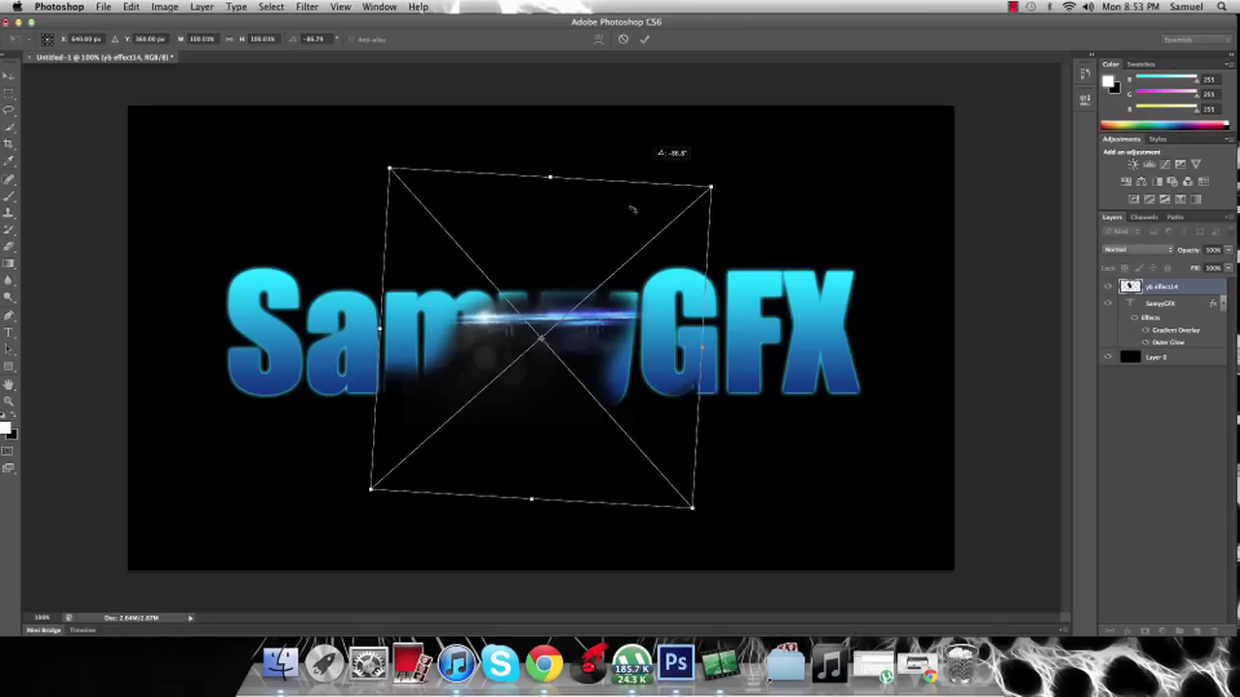
left_click_drag(605, 352, 485, 320)
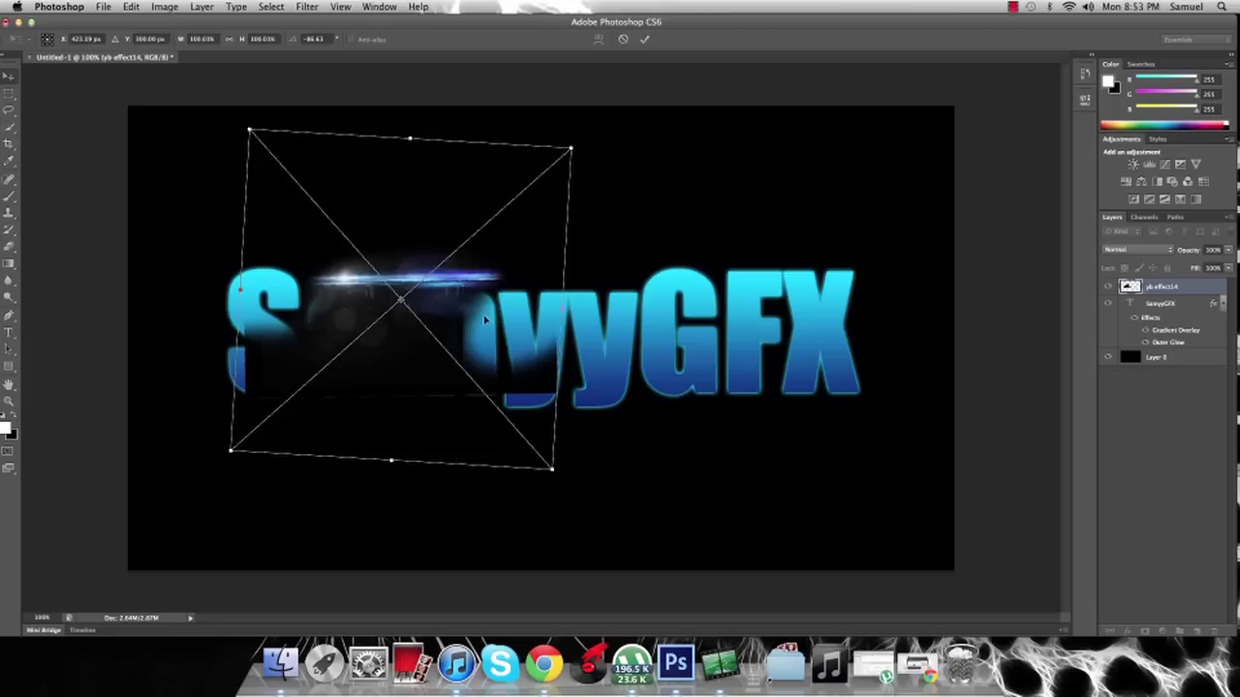
key("Return")
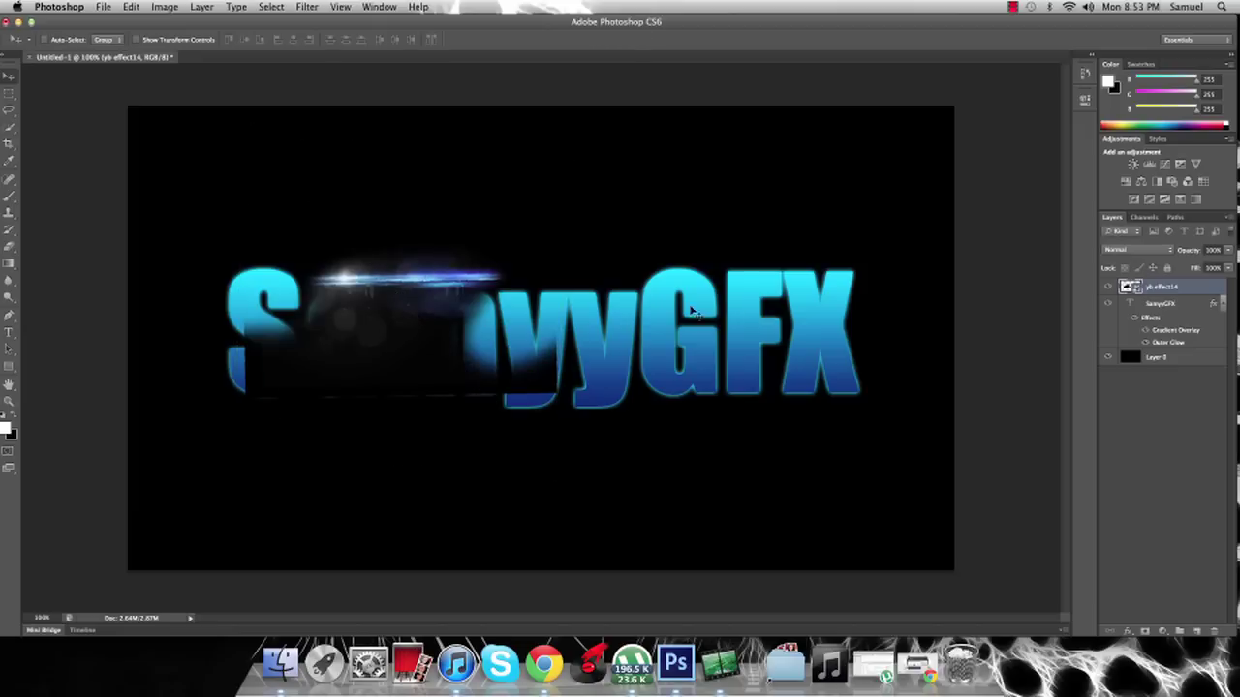
- Set the flare layer to Screen blending and move it beneath the SamyyGFX text layer
left_click(1165, 253)
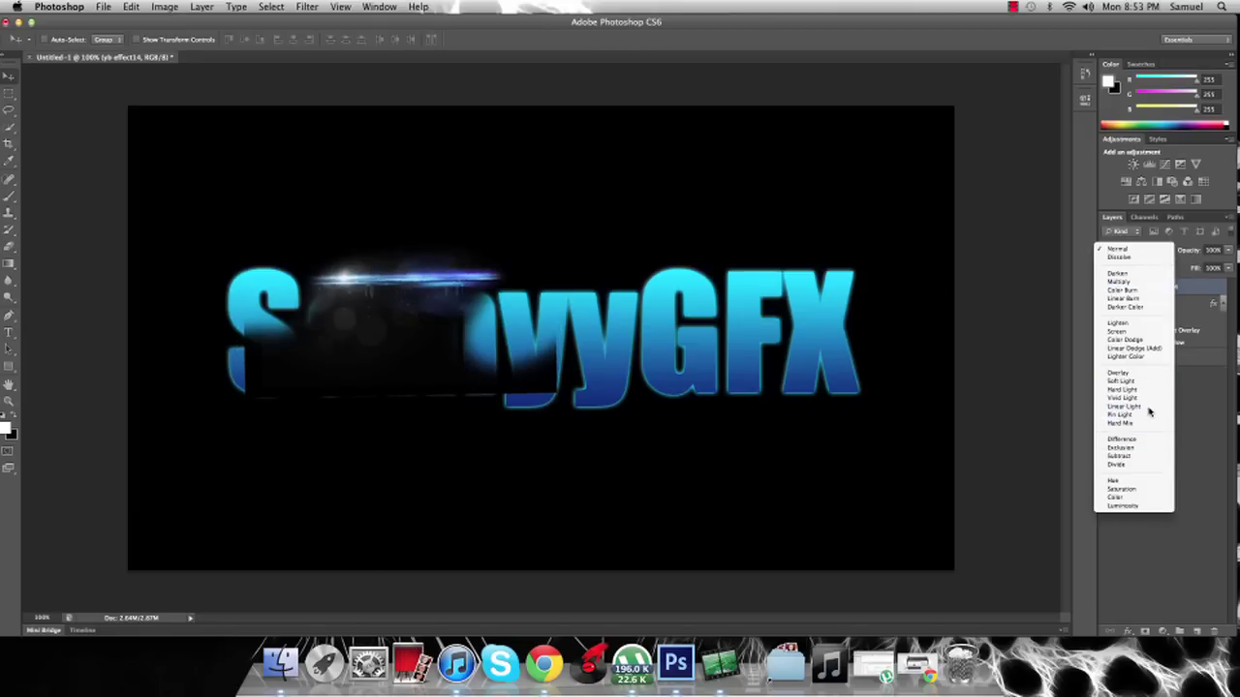
left_click(1123, 331)
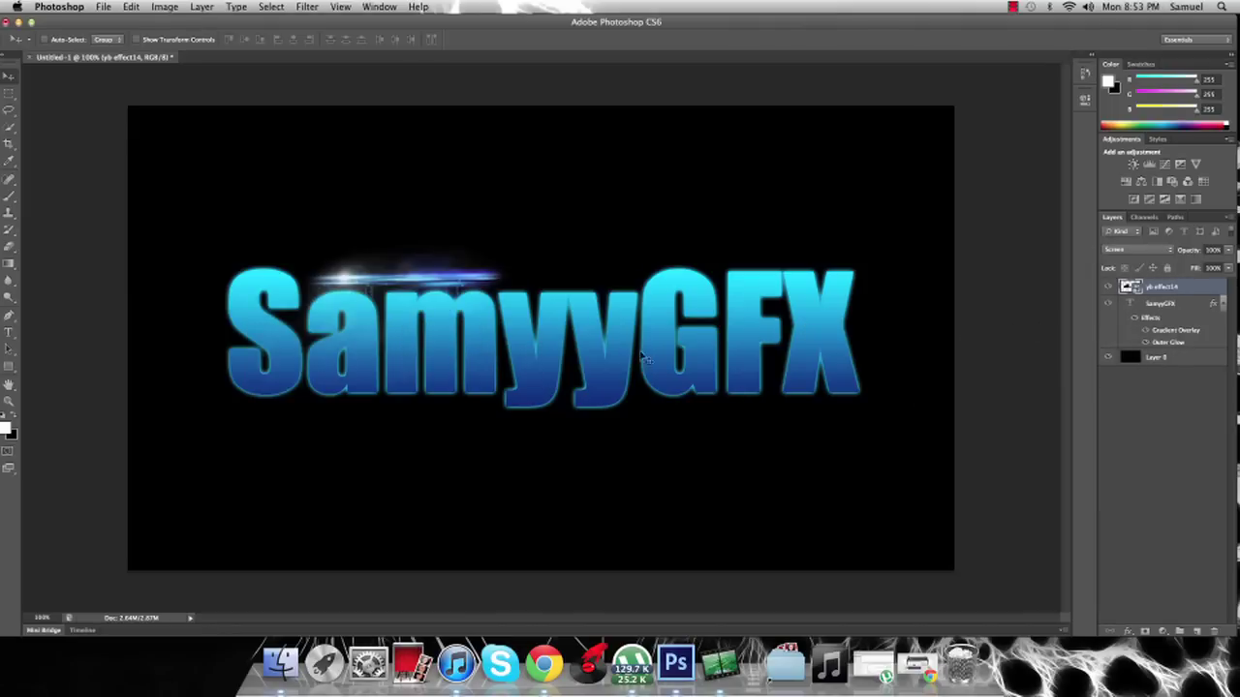
left_click_drag(1191, 292, 1167, 345)
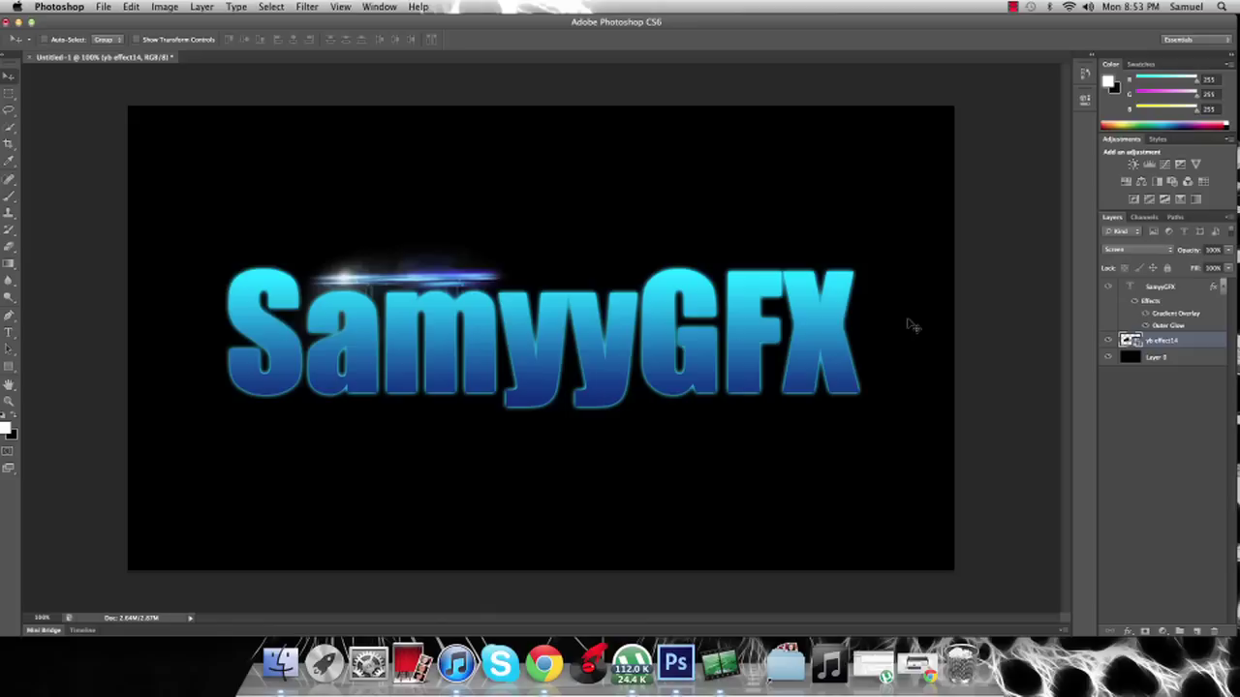
- Stretch the flare wider on both sides with Free Transform, aligning it along the letter tops
key("ctrl+t")
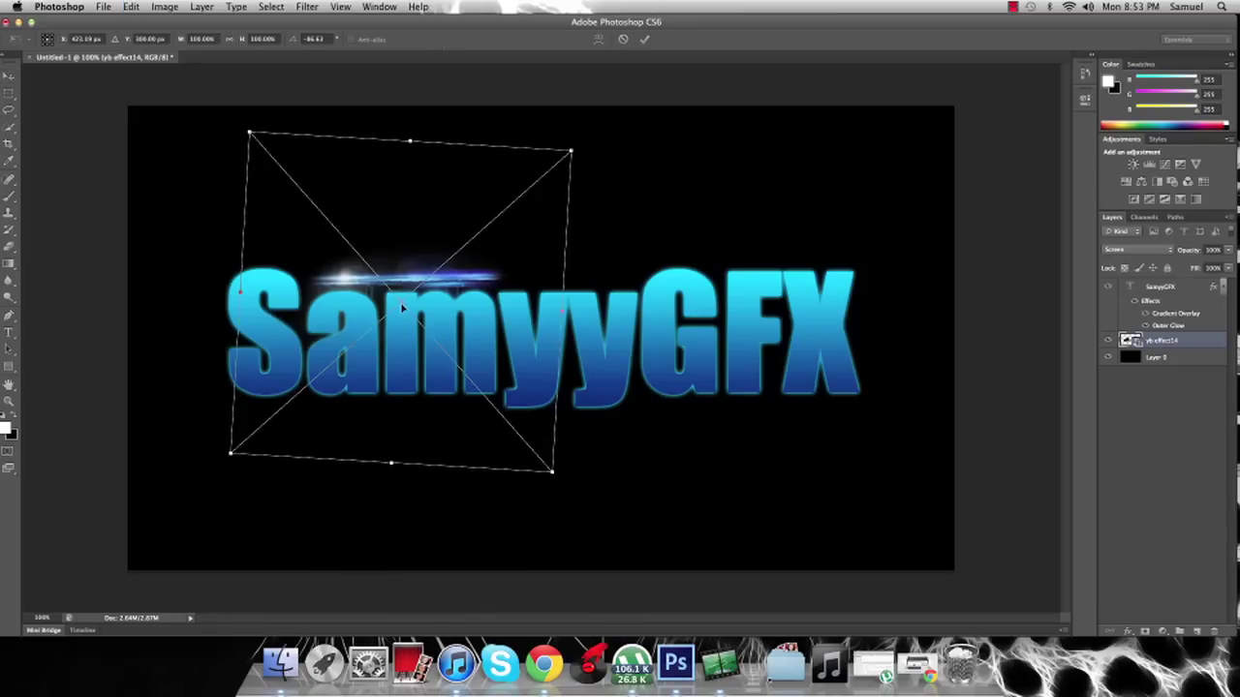
left_click_drag(404, 309, 395, 307)
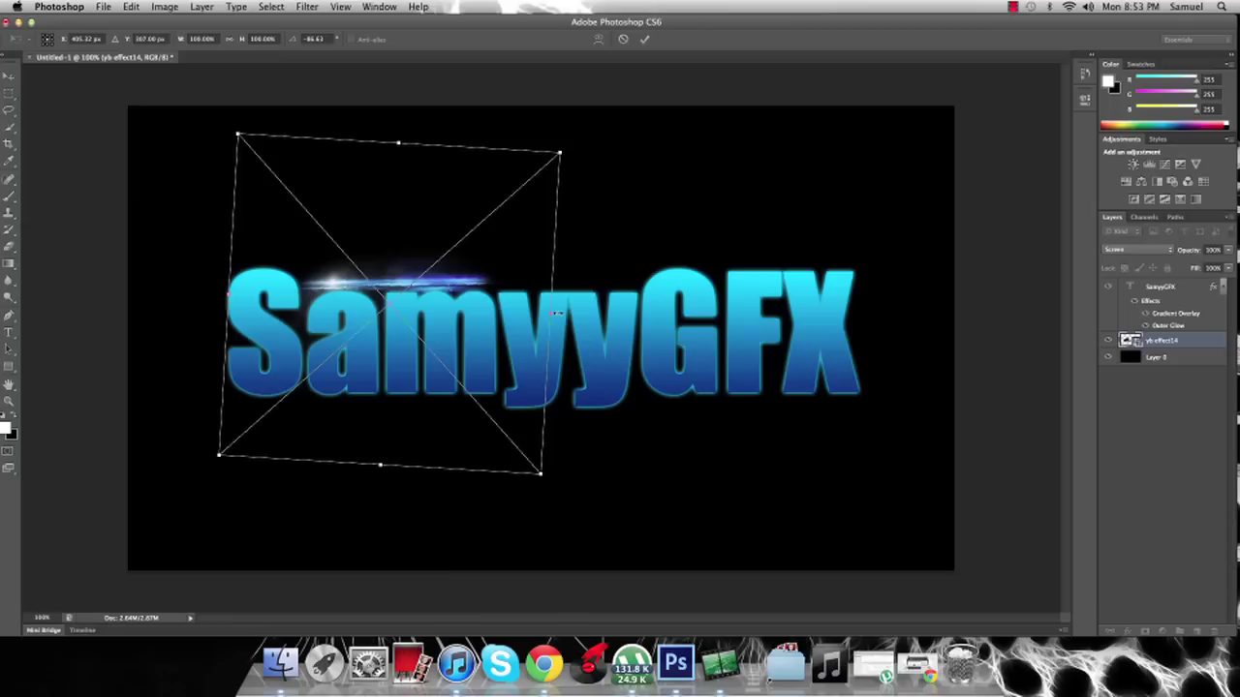
left_click_drag(553, 312, 625, 317)
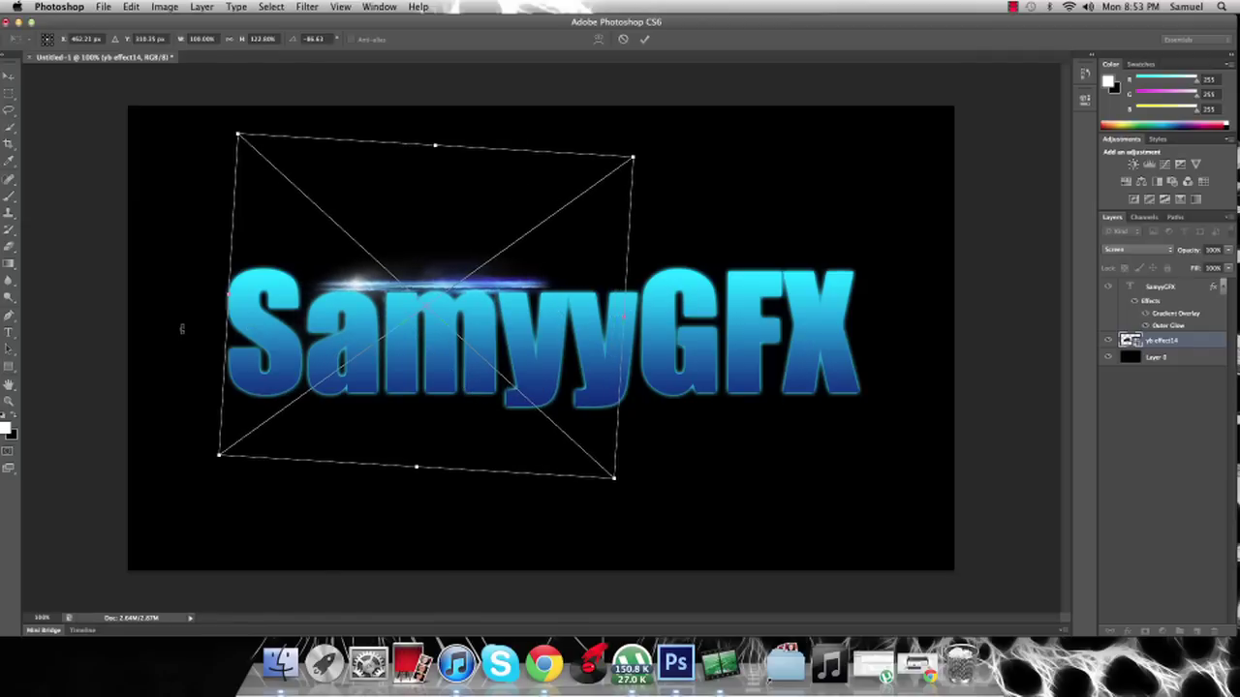
left_click_drag(226, 296, 210, 293)
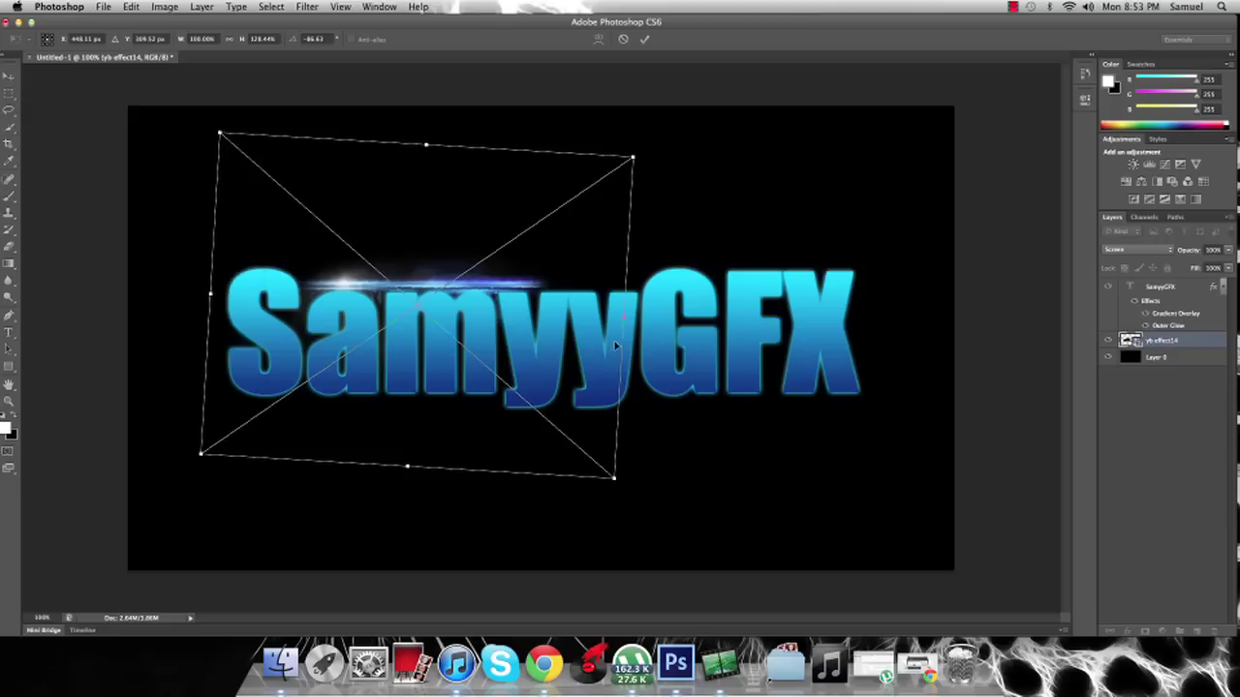
left_click_drag(623, 315, 643, 316)
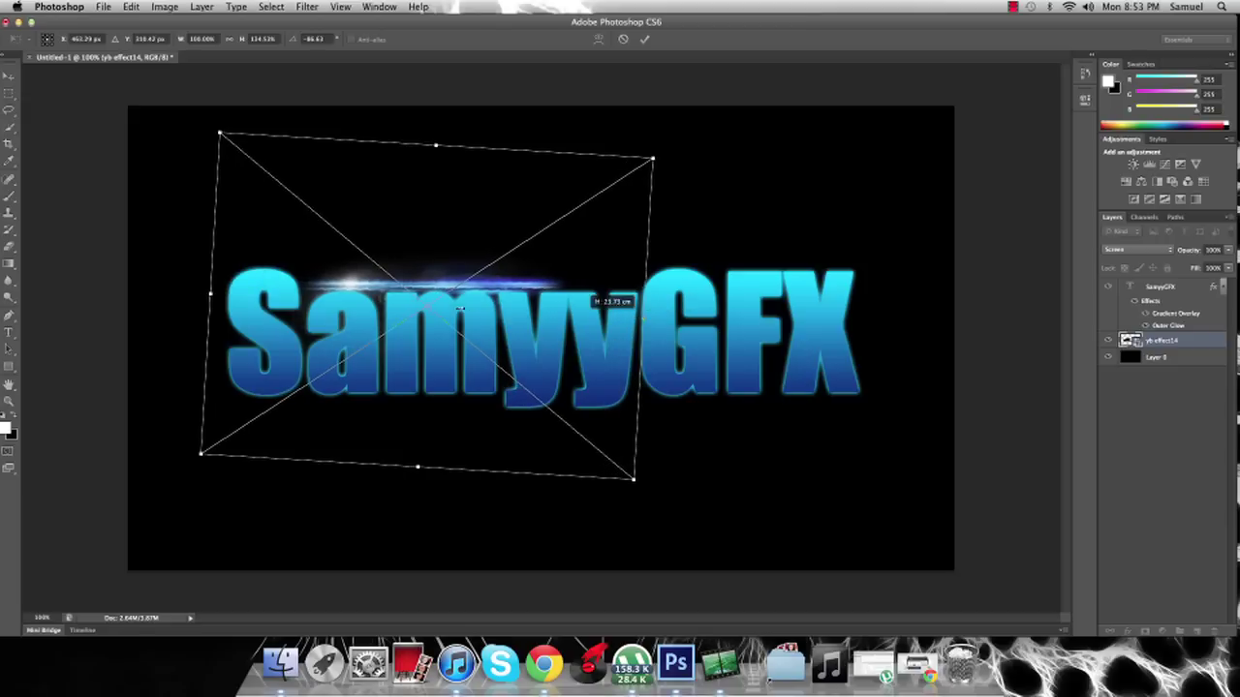
left_click_drag(211, 292, 206, 291)
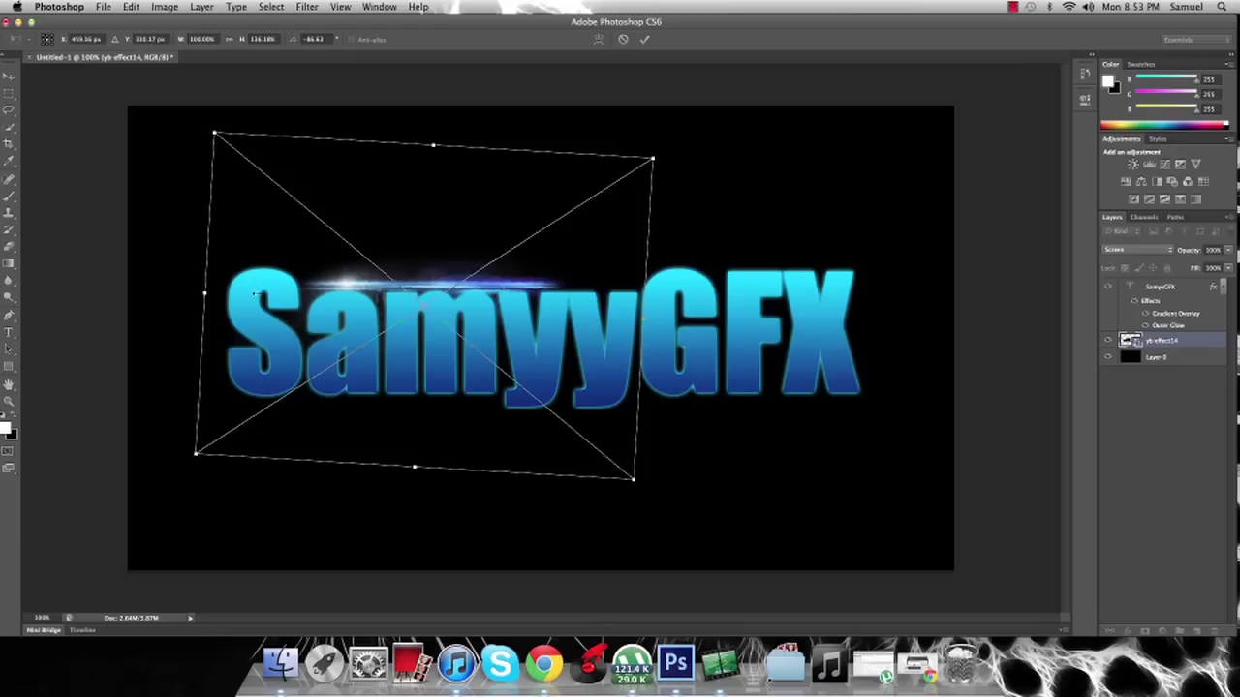
key("Return")
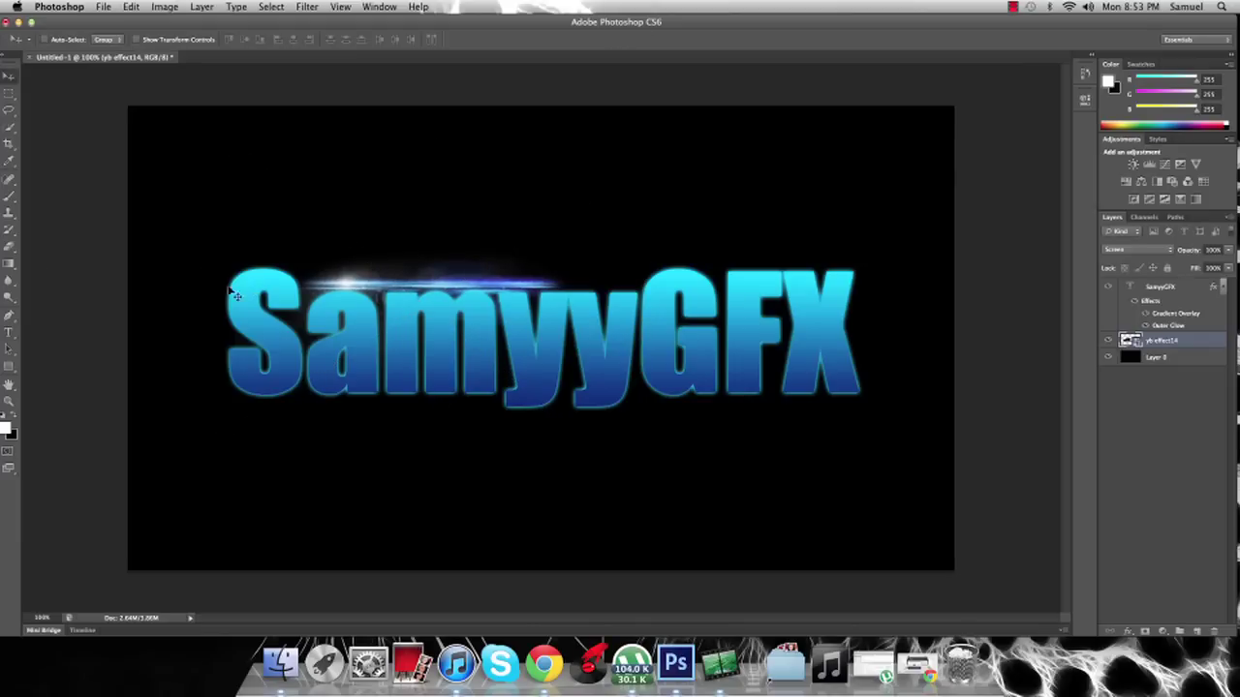
- With the Eraser tool, rasterize the flare layer and set an 84 px brush
left_click(10, 250)
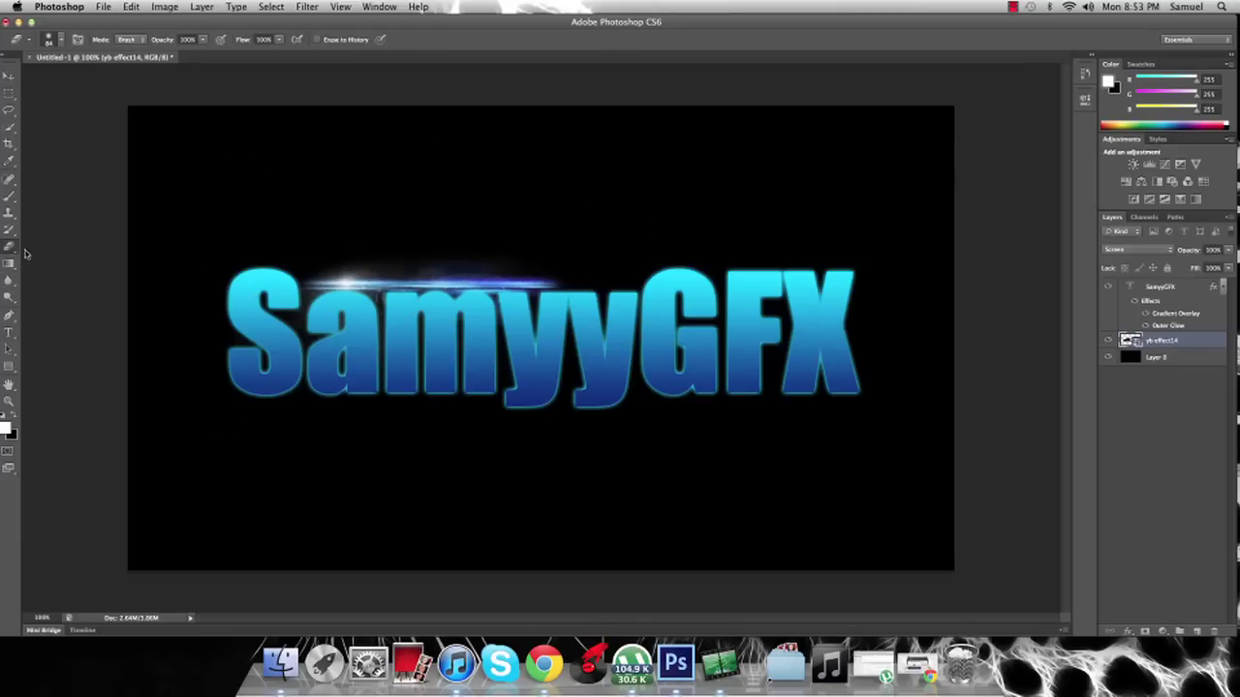
left_click(457, 193)
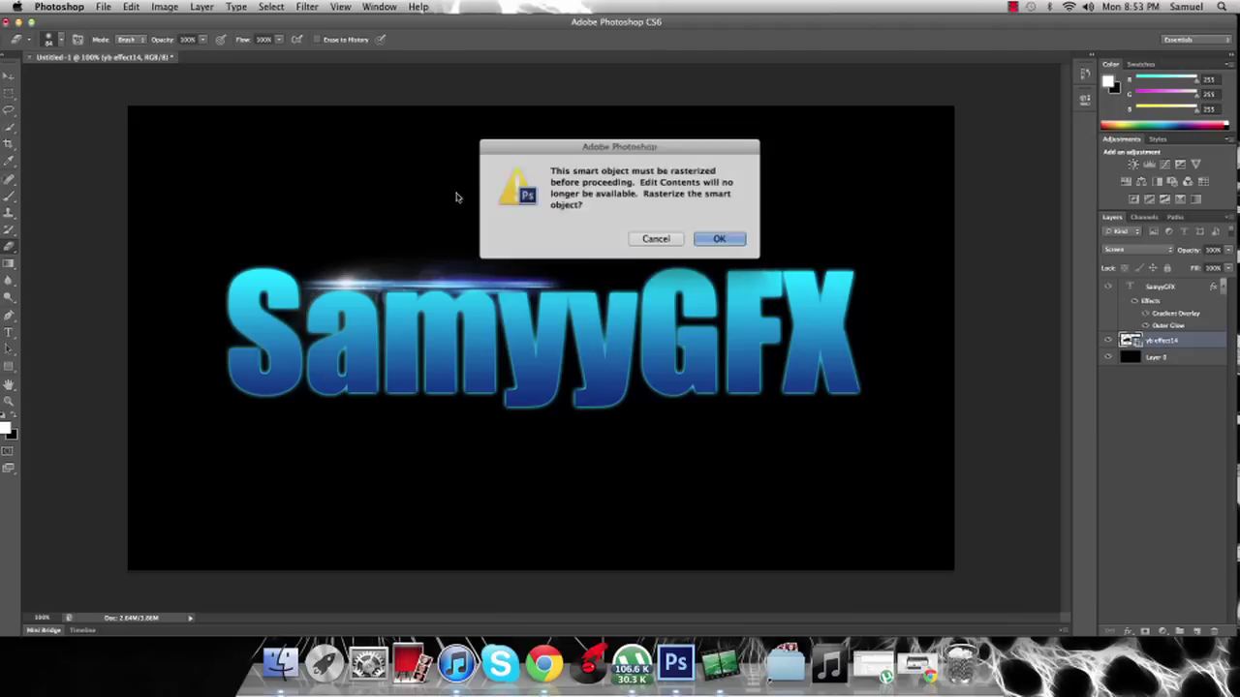
left_click(726, 234)
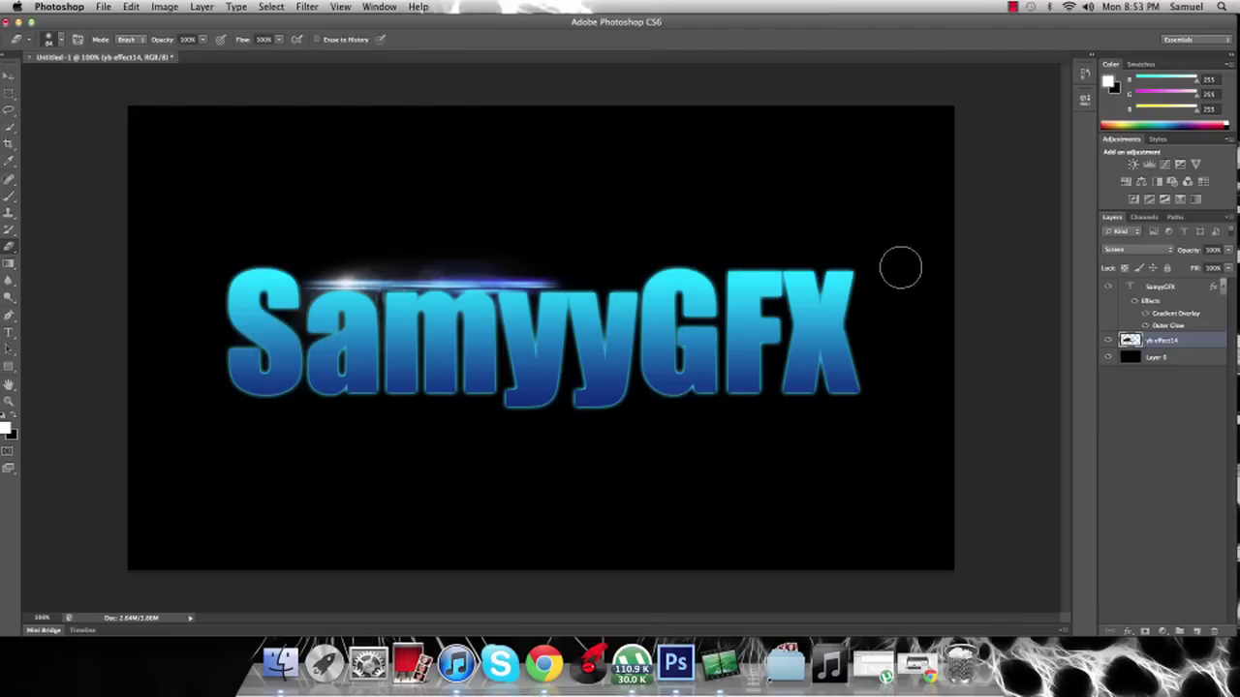
left_click(56, 41)
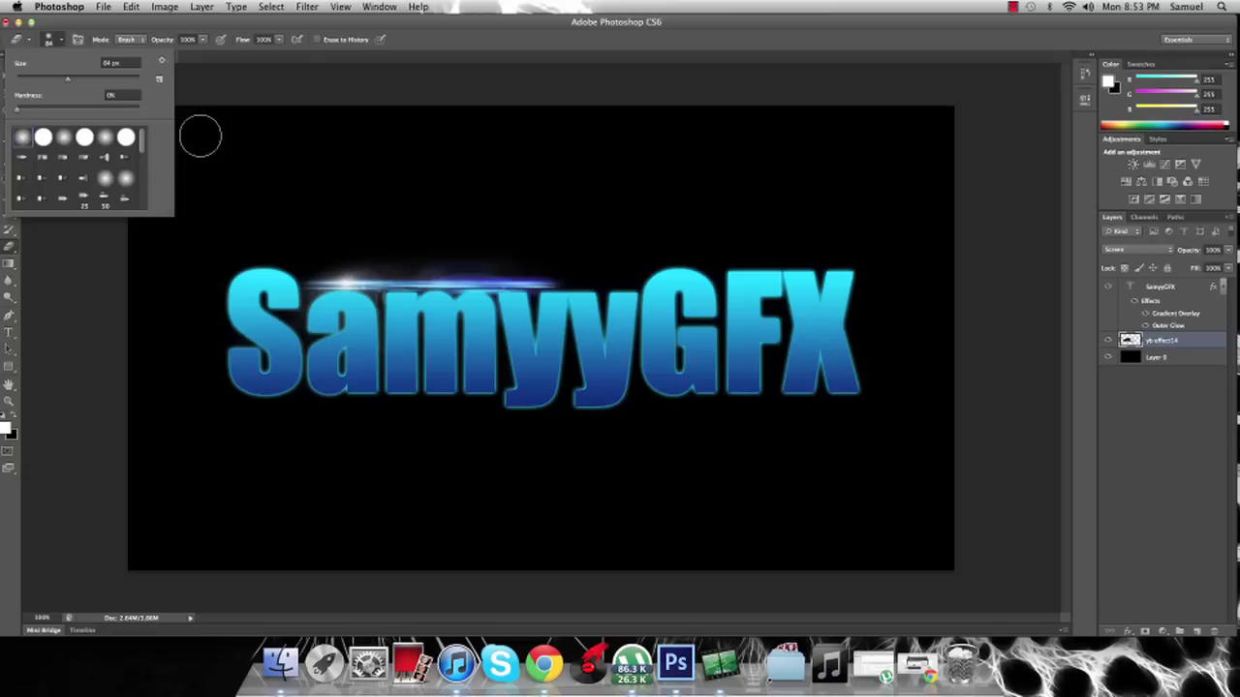
left_click(285, 131)
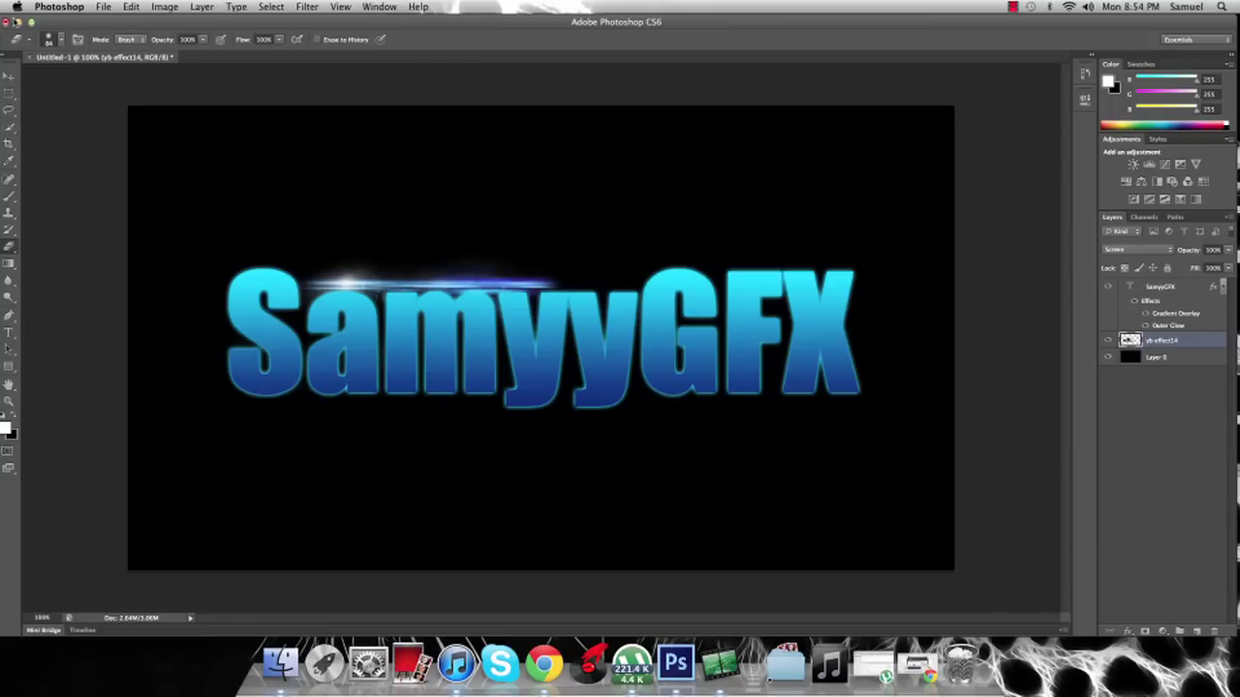
- Place Pixel1.png from the desktop into the document, moved down and to the right
left_click(18, 22)
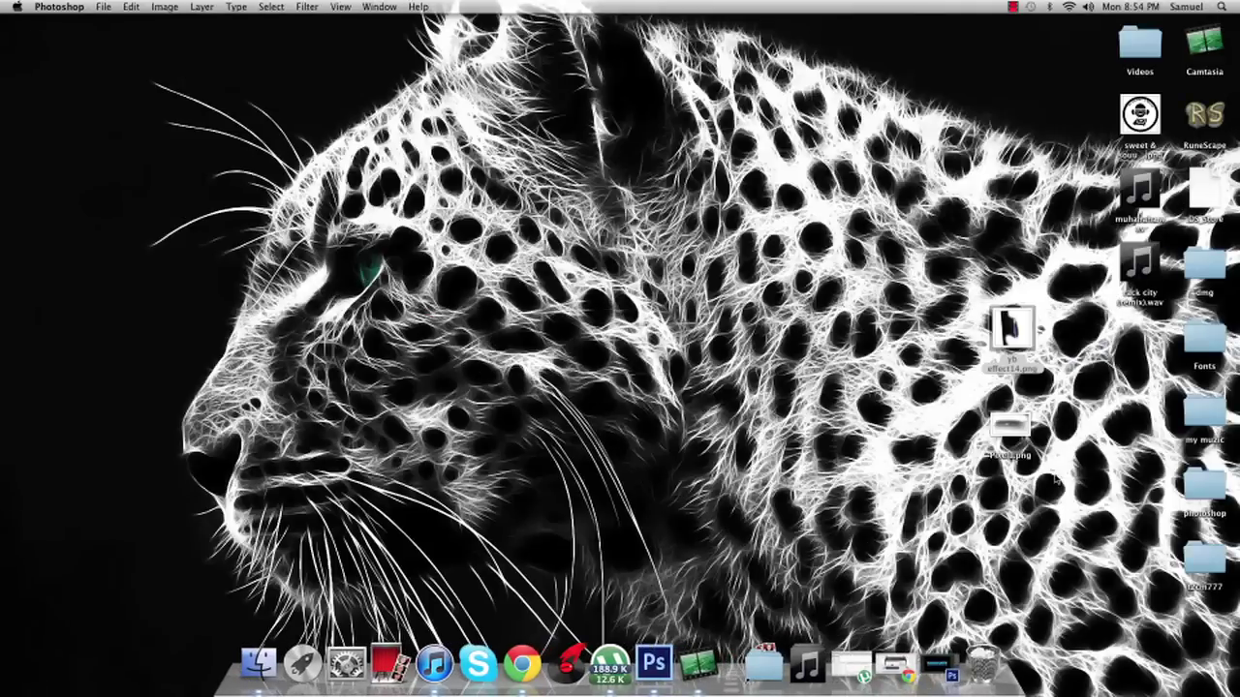
left_click_drag(1020, 440, 809, 498)
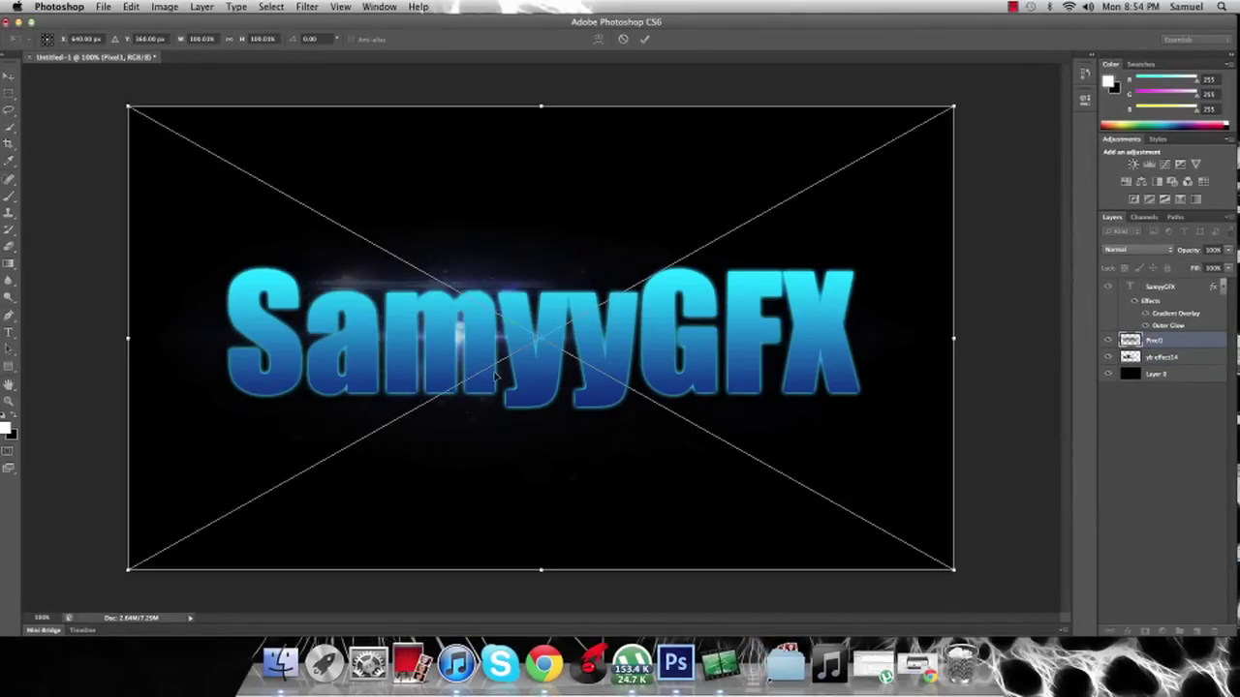
mouse_move(601, 341)
left_mouse_down()
mouse_move(663, 407)
mouse_move(755, 431)
mouse_move(803, 389)
mouse_move(837, 398)
left_mouse_up()
key("Return")
key("e")
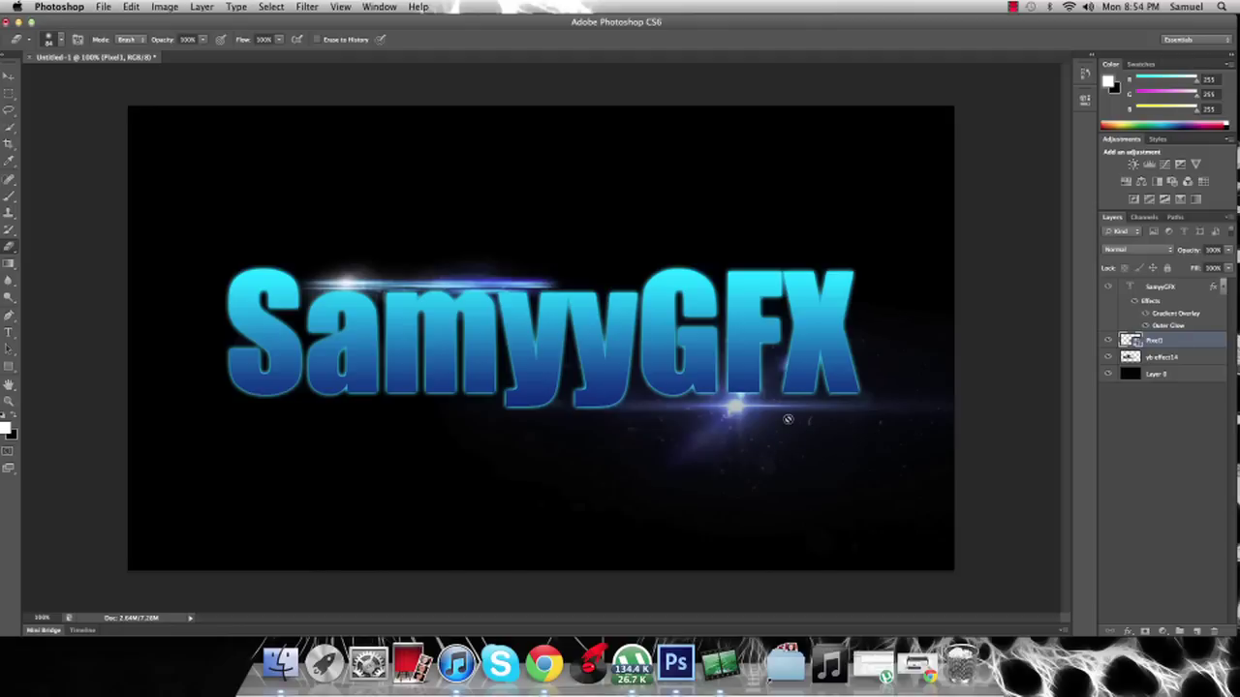
- Shrink the Pixel1 flare, position it under the FX letters, and rasterize its layer
key("super+t")
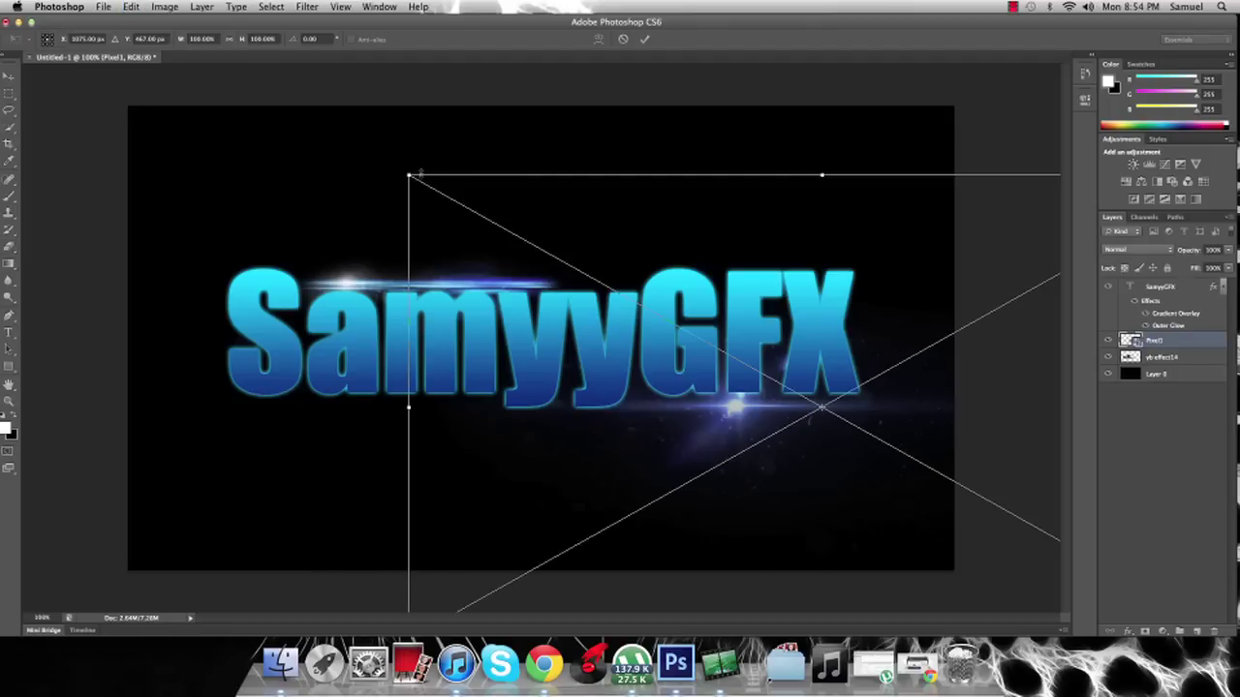
left_click_drag(409, 176, 494, 224)
left_click_drag(773, 401, 722, 376)
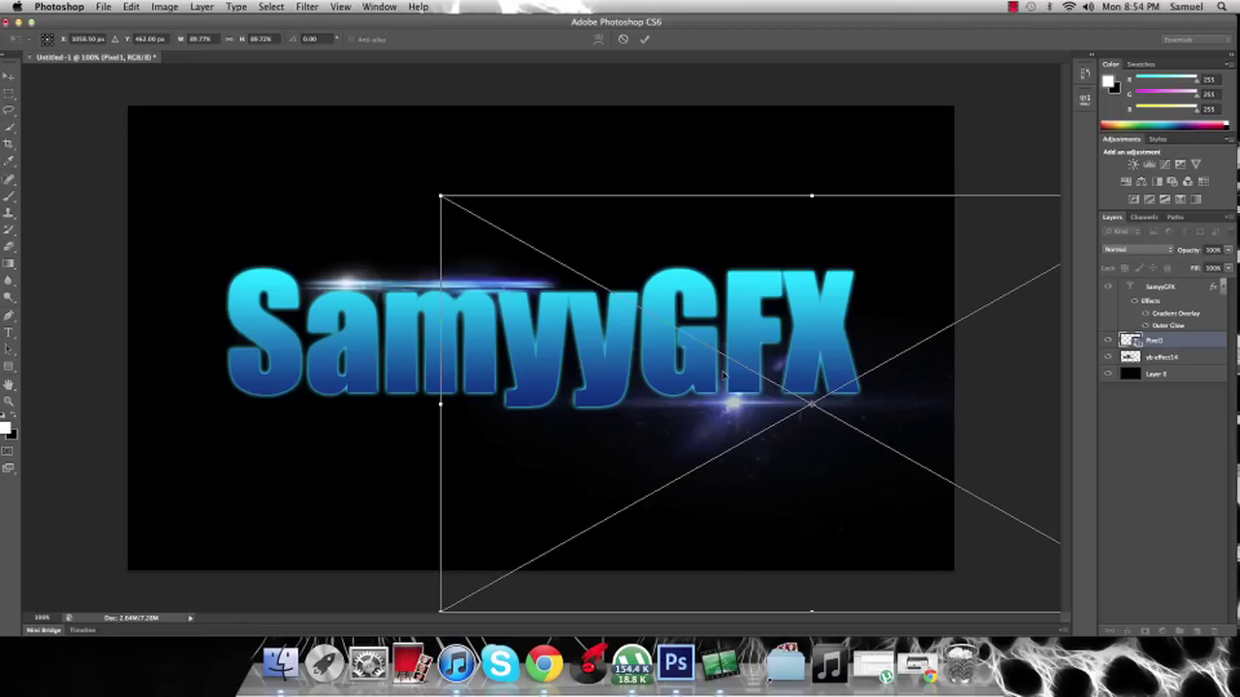
key("Return")
key("e")
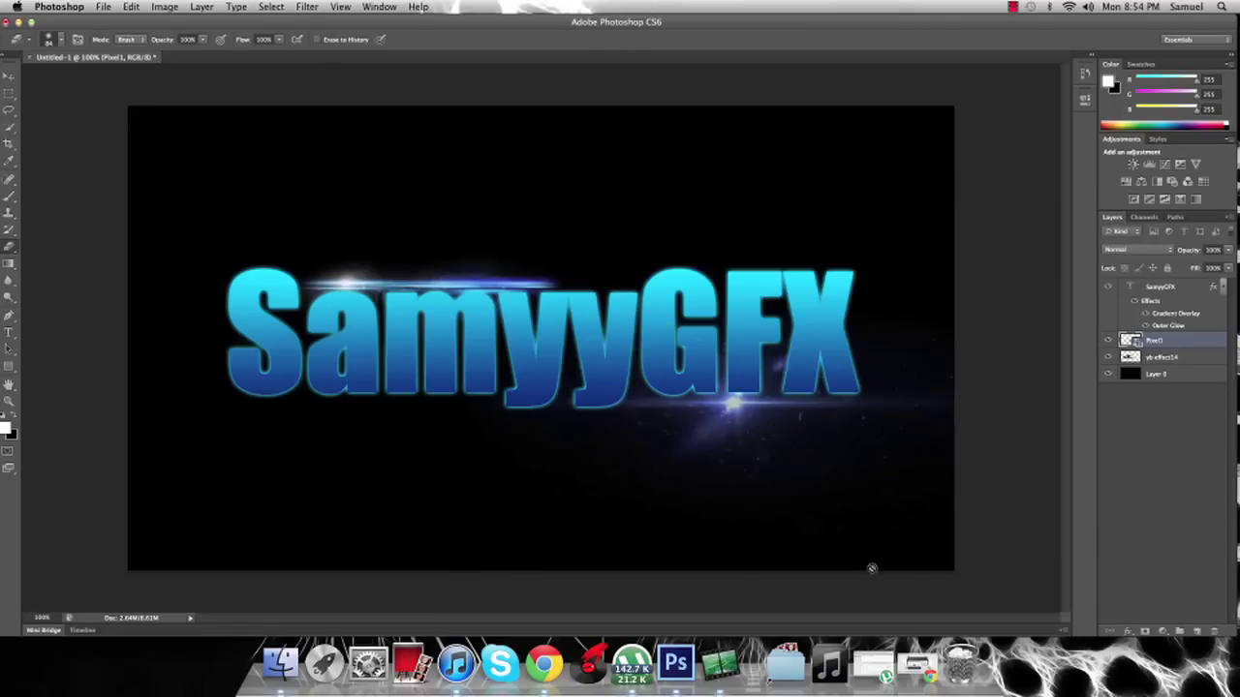
left_click(449, 300)
left_click(729, 237)
- Set up the Gradient tool with the Black, White preset in Angle Gradient mode
left_click(8, 264)
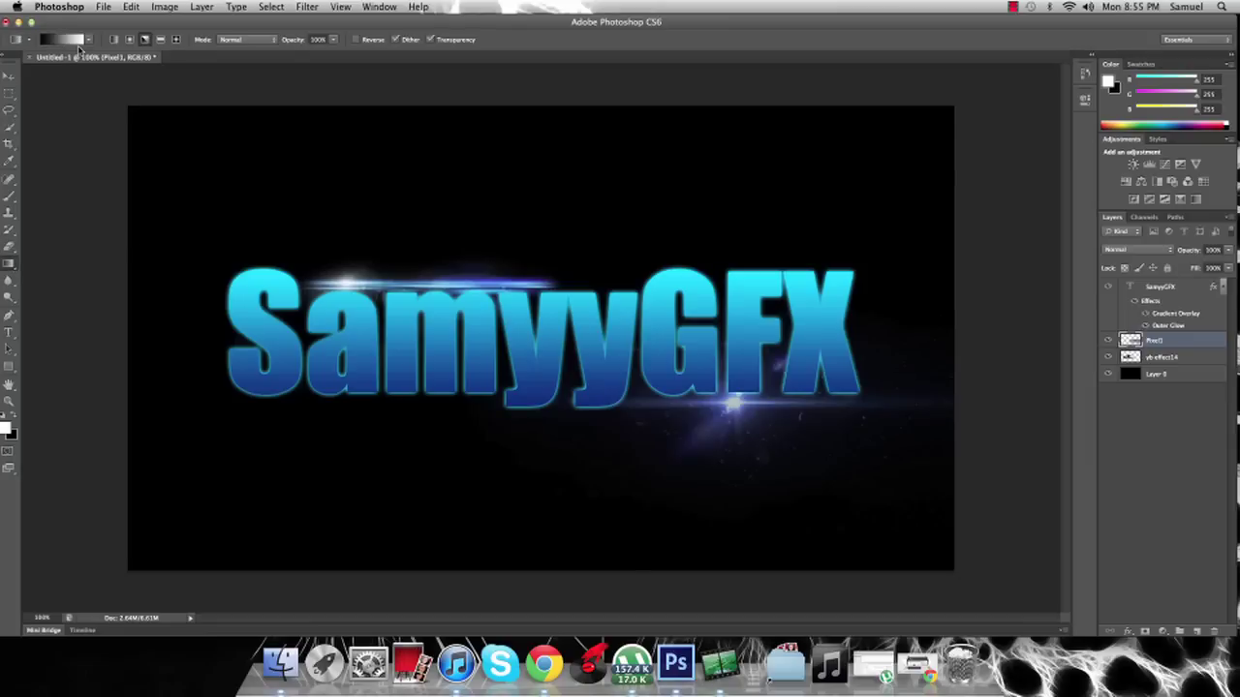
left_click(78, 45)
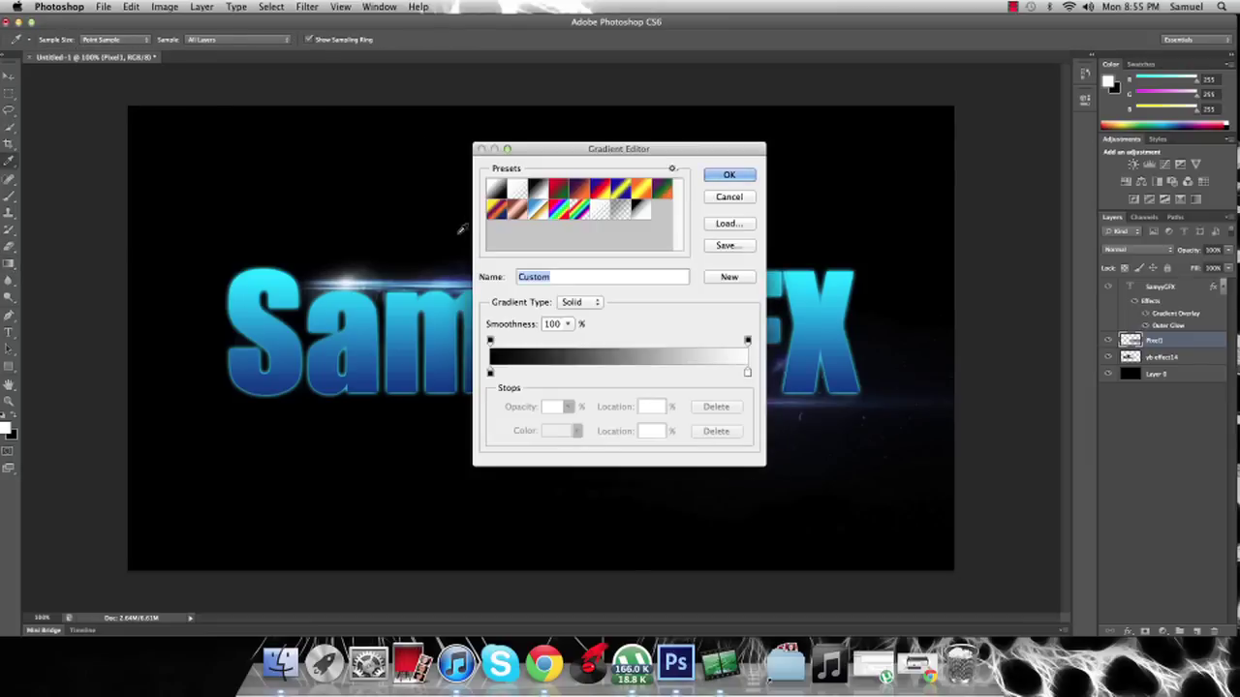
left_click(540, 191)
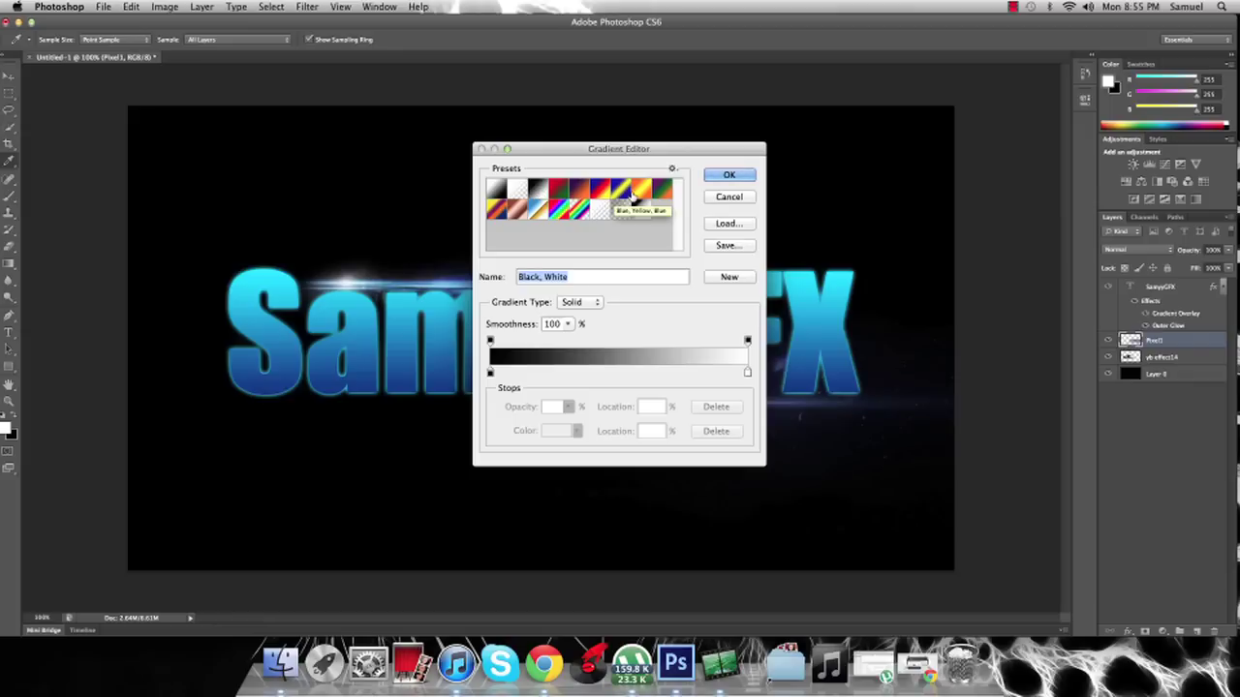
left_click(730, 176)
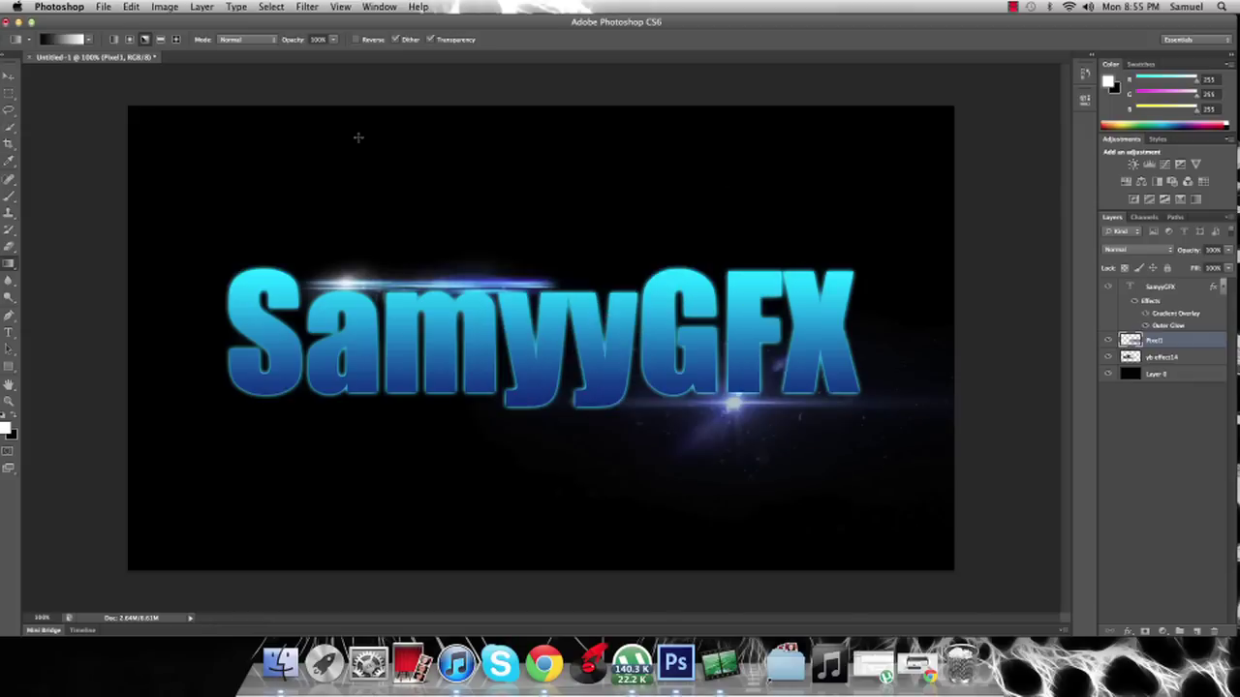
left_click(145, 40)
- Draw the angle gradient from the top-left corner on Layer 0, keeping the flares visible
left_click_drag(126, 104, 492, 124)
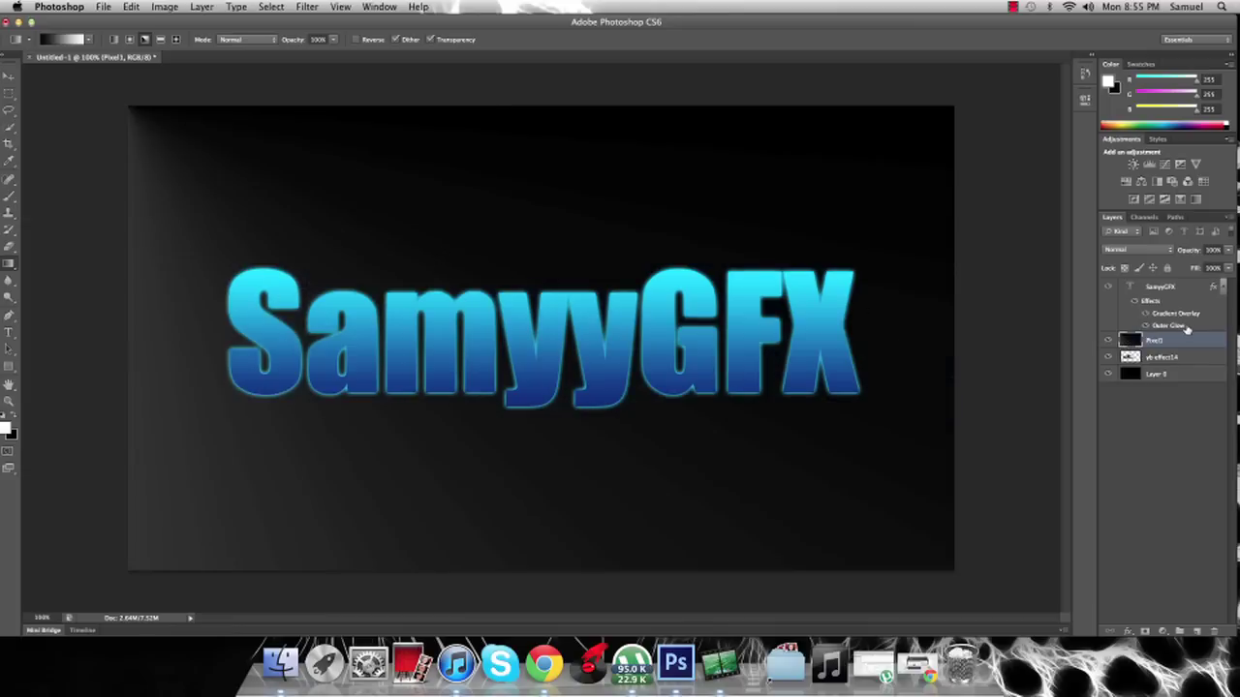
key("ctrl+z")
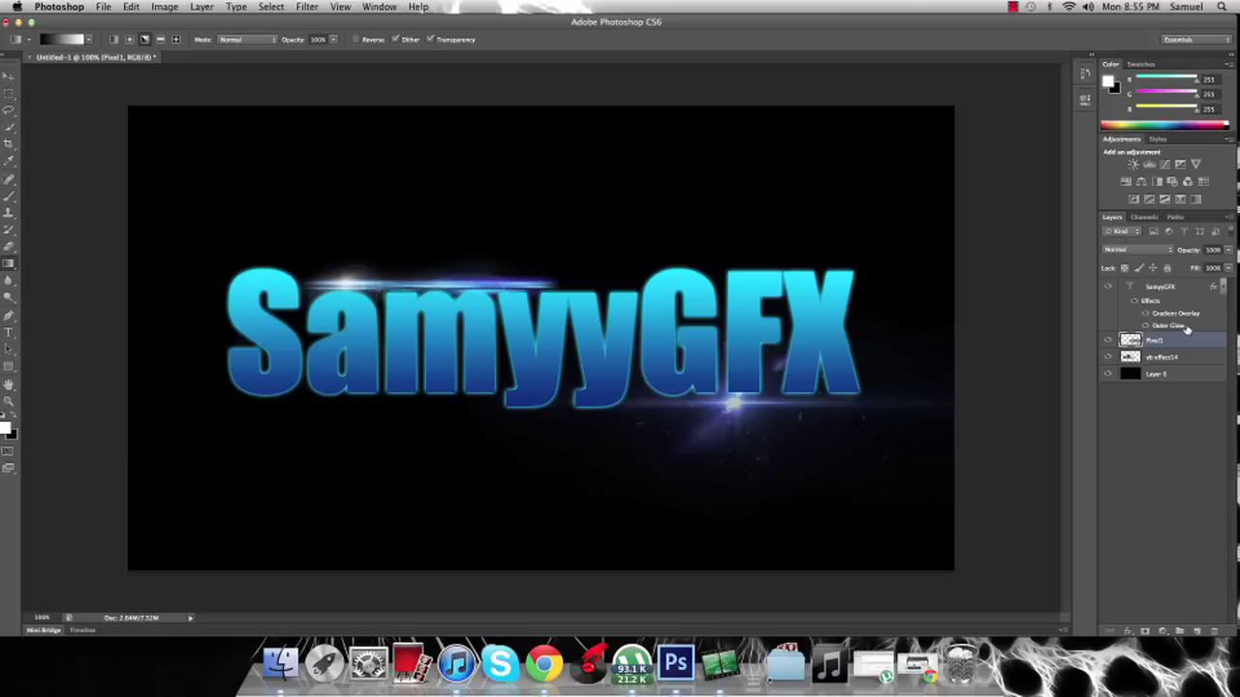
left_click(1198, 376)
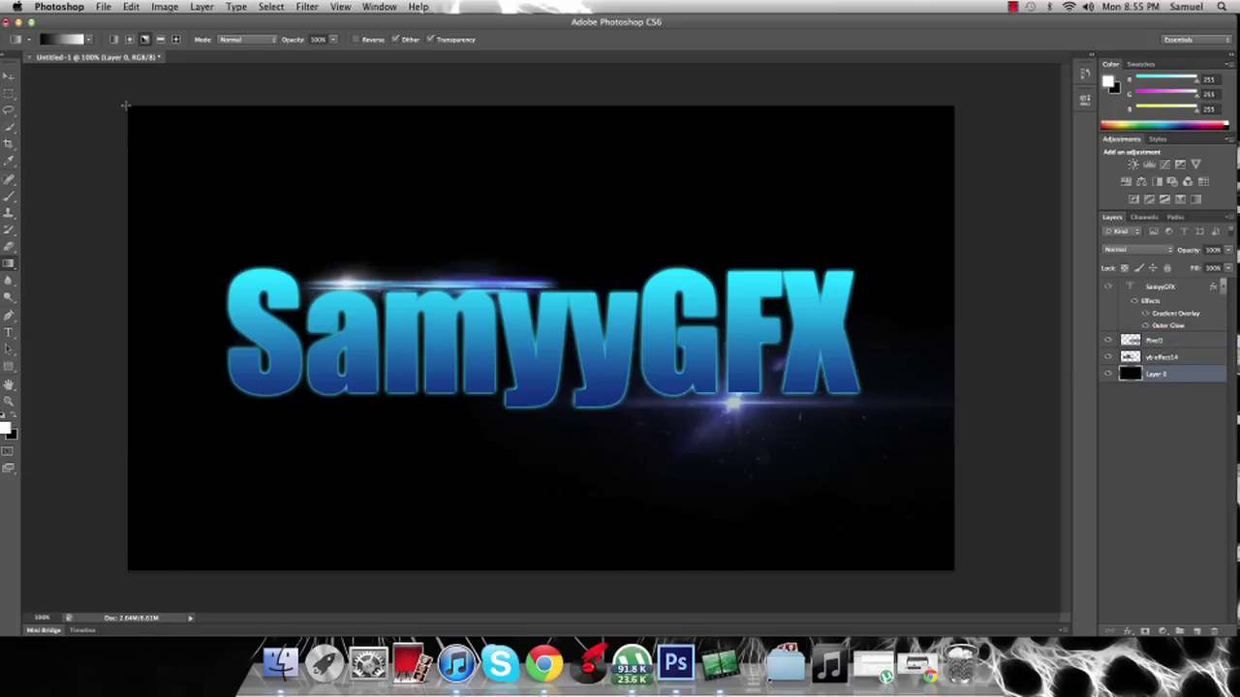
left_click_drag(125, 105, 514, 69)
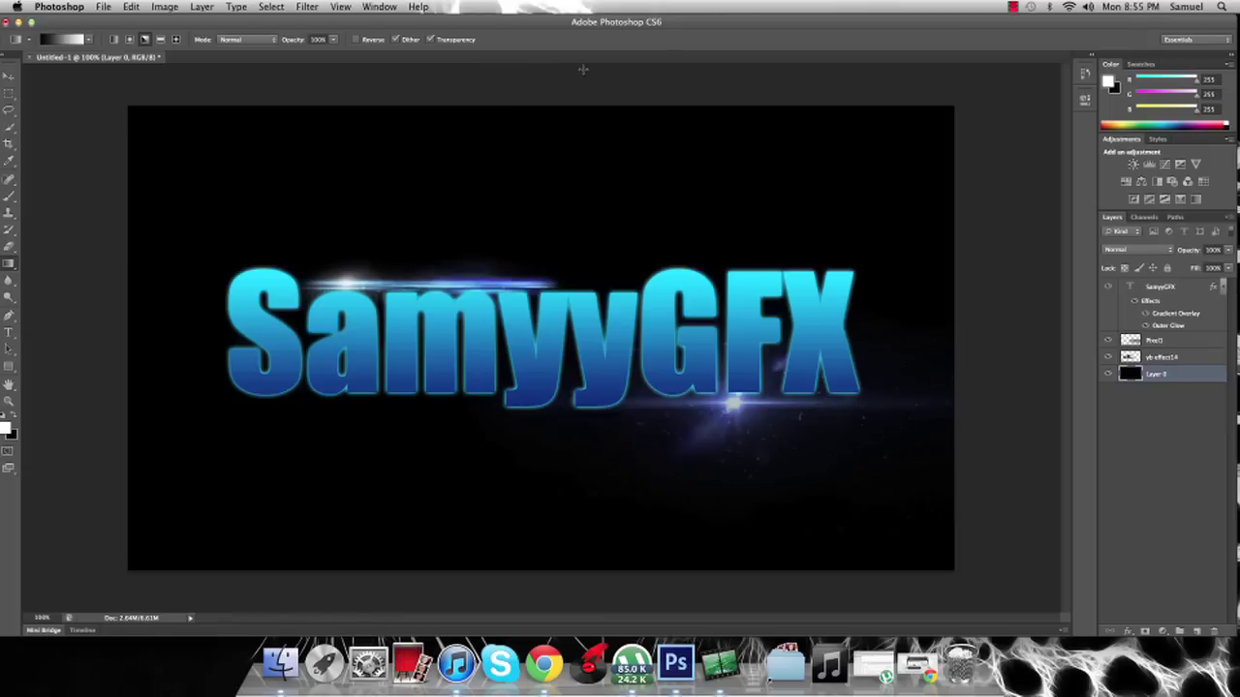